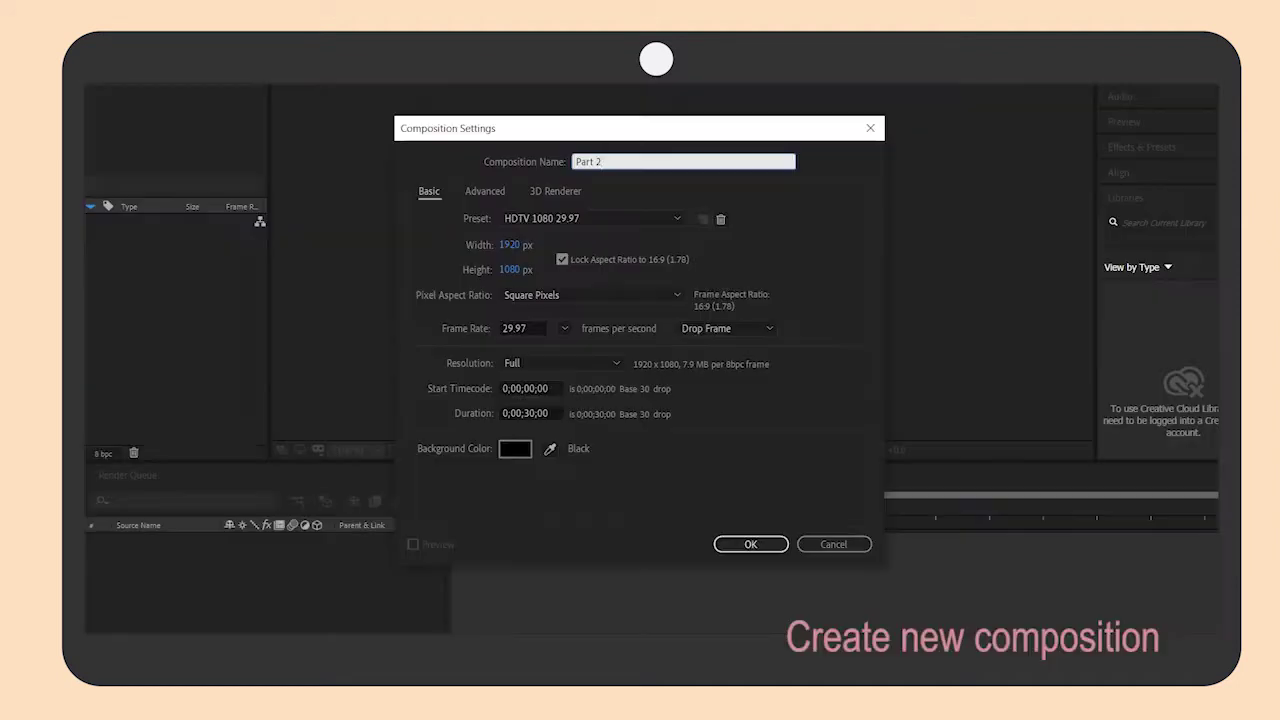
Confirm the Part 2 composition at HDTV 1080 29.97, 1920×1080, 30 seconds long
{"action": "key", "text": "Return"}
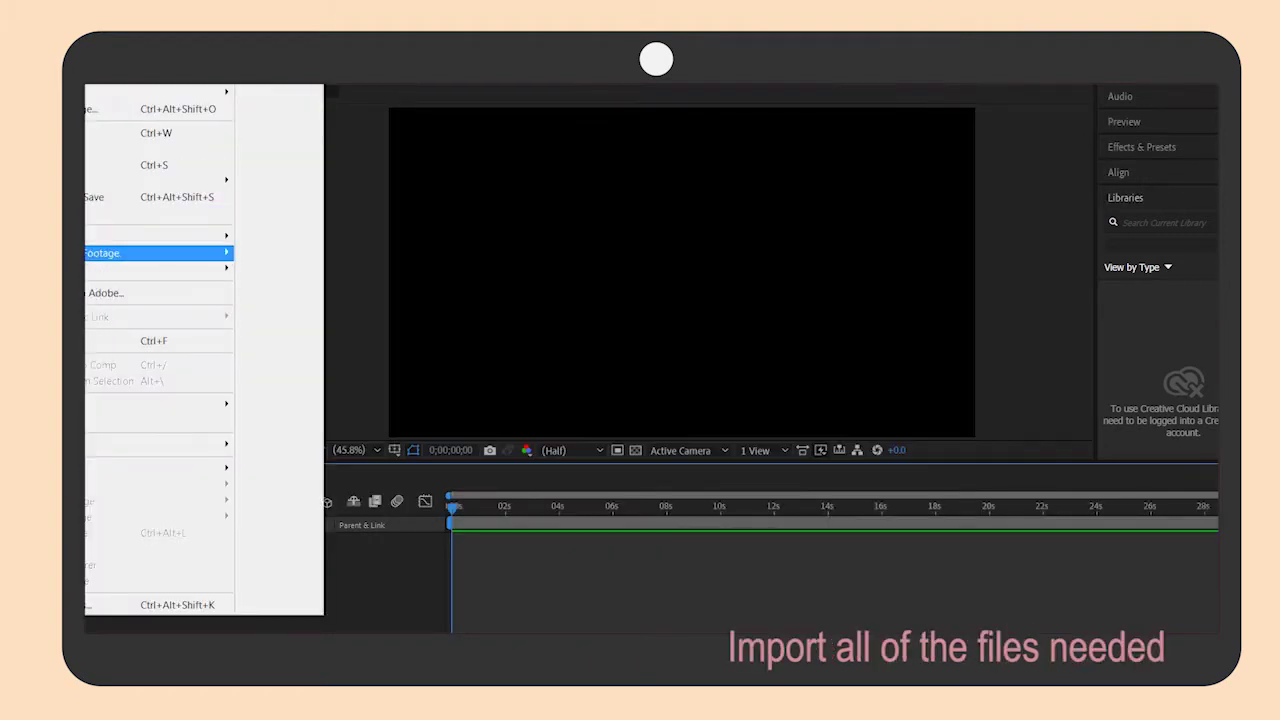
Add the imported intro-01-01.png to Part 2 as its first layer
{"action": "mouse_move", "coordinate": [160, 237]}
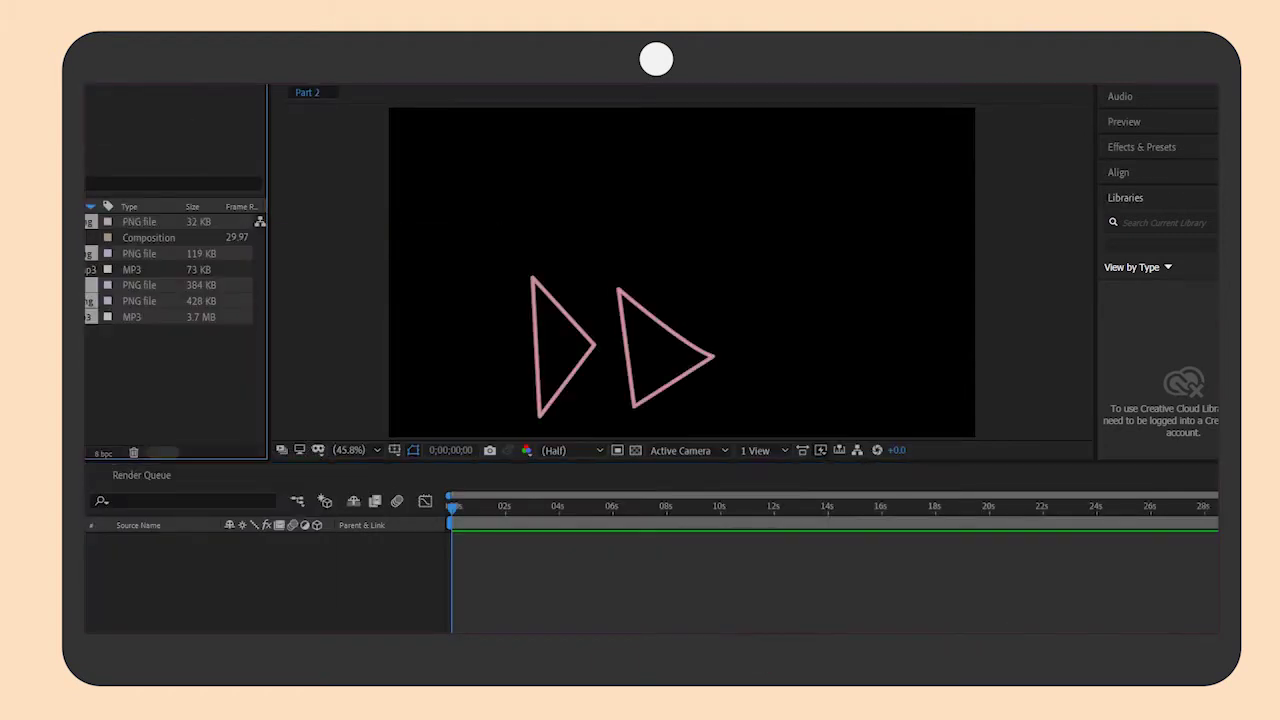
{"action": "left_click", "coordinate": [130, 269]}
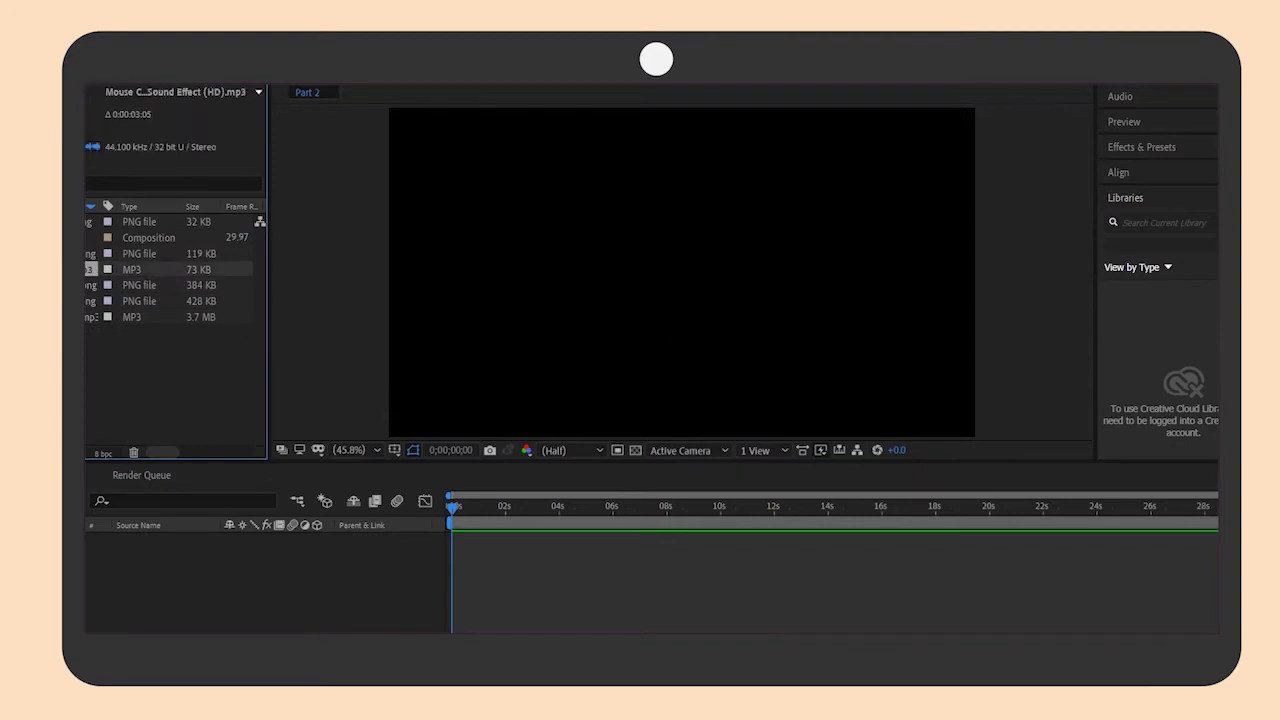
{"action": "left_click", "coordinate": [130, 285]}
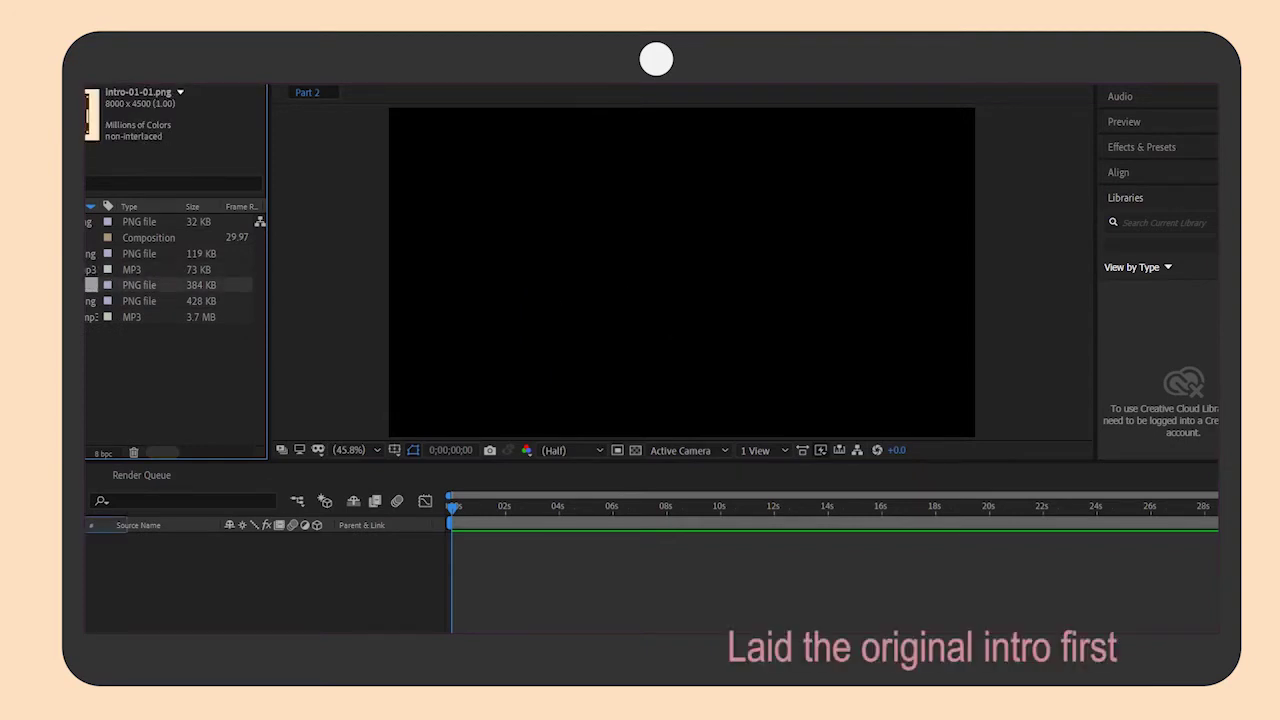
{"action": "left_click_drag", "start_coordinate": [110, 555], "coordinate": [680, 271]}
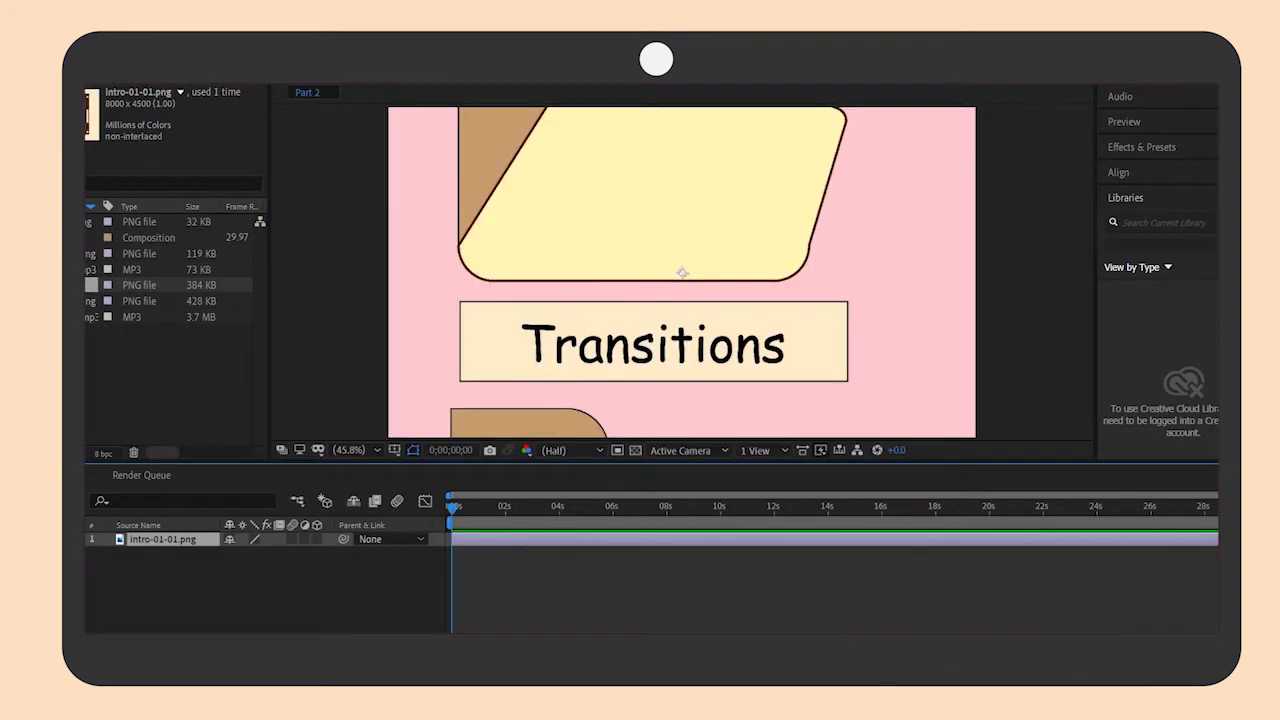
Scale the intro-01-01.png layer to 24% so the whole files window shows
{"action": "key", "text": "s"}
{"action": "left_click", "coordinate": [251, 553]}
{"action": "type", "text": "24"}
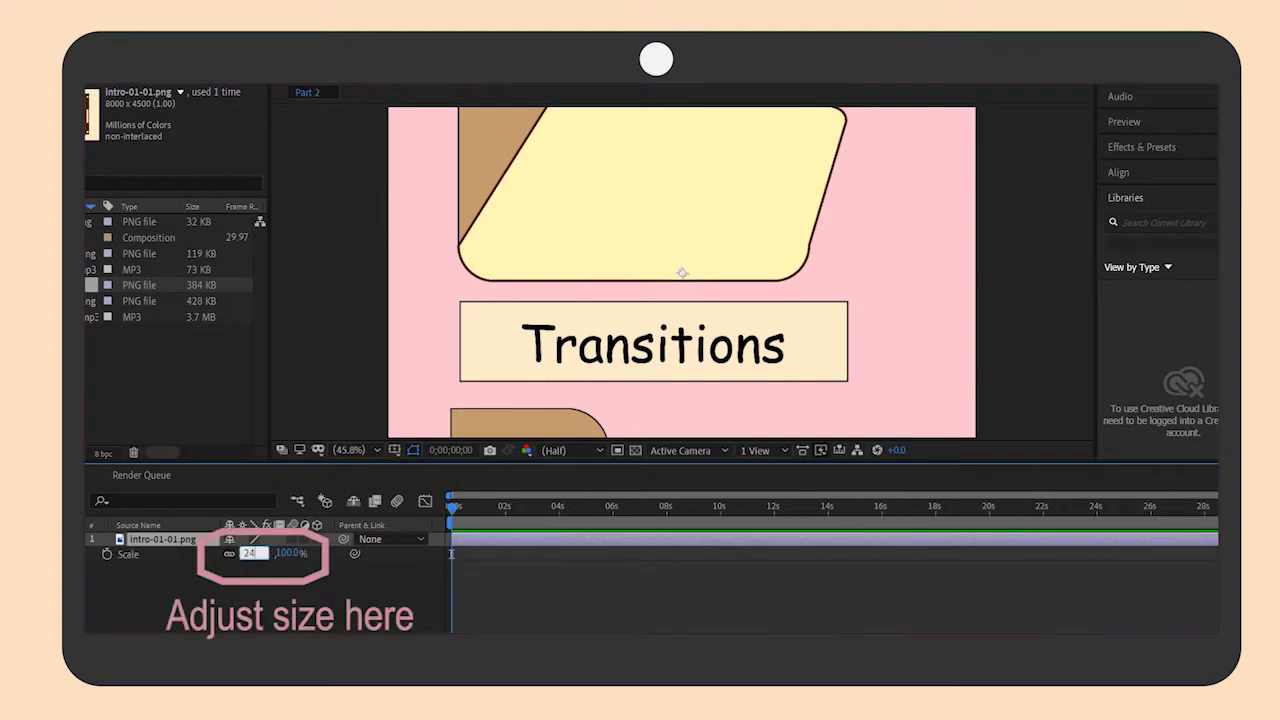
{"action": "key", "text": "Return"}
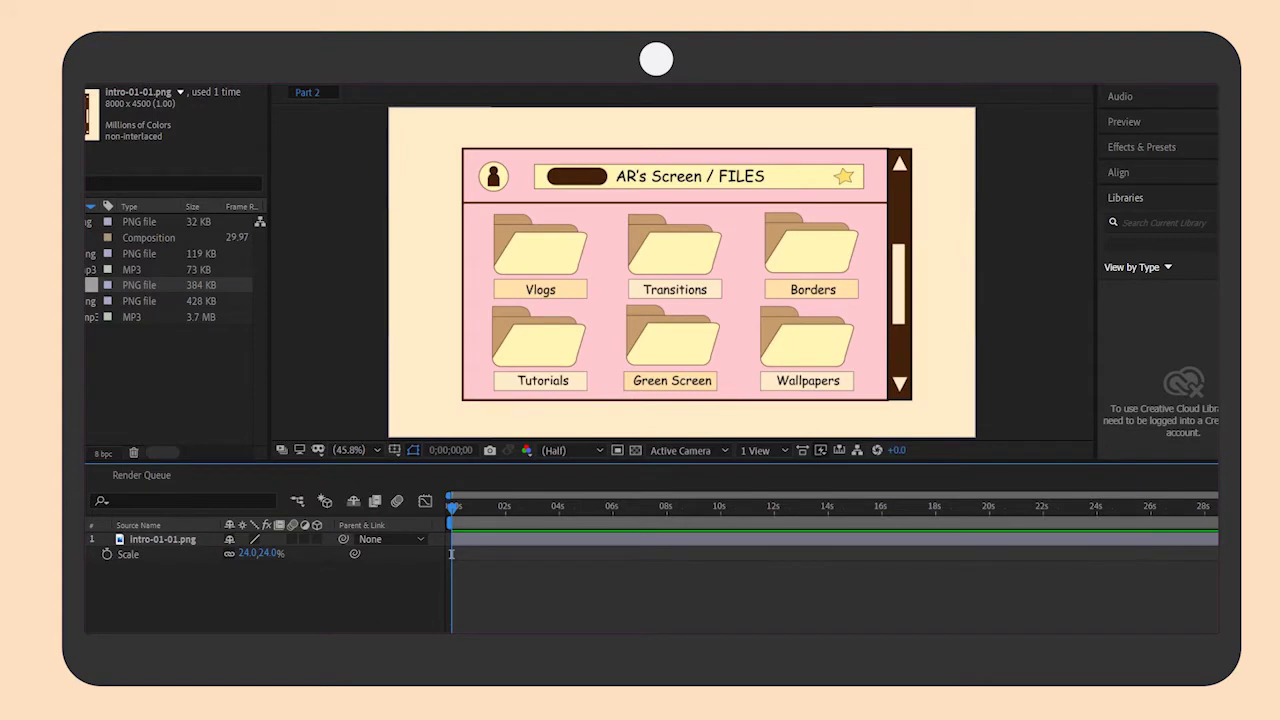
Add mouse design.png as a layer above the intro and scale it to 2%
{"action": "left_click", "coordinate": [140, 253]}
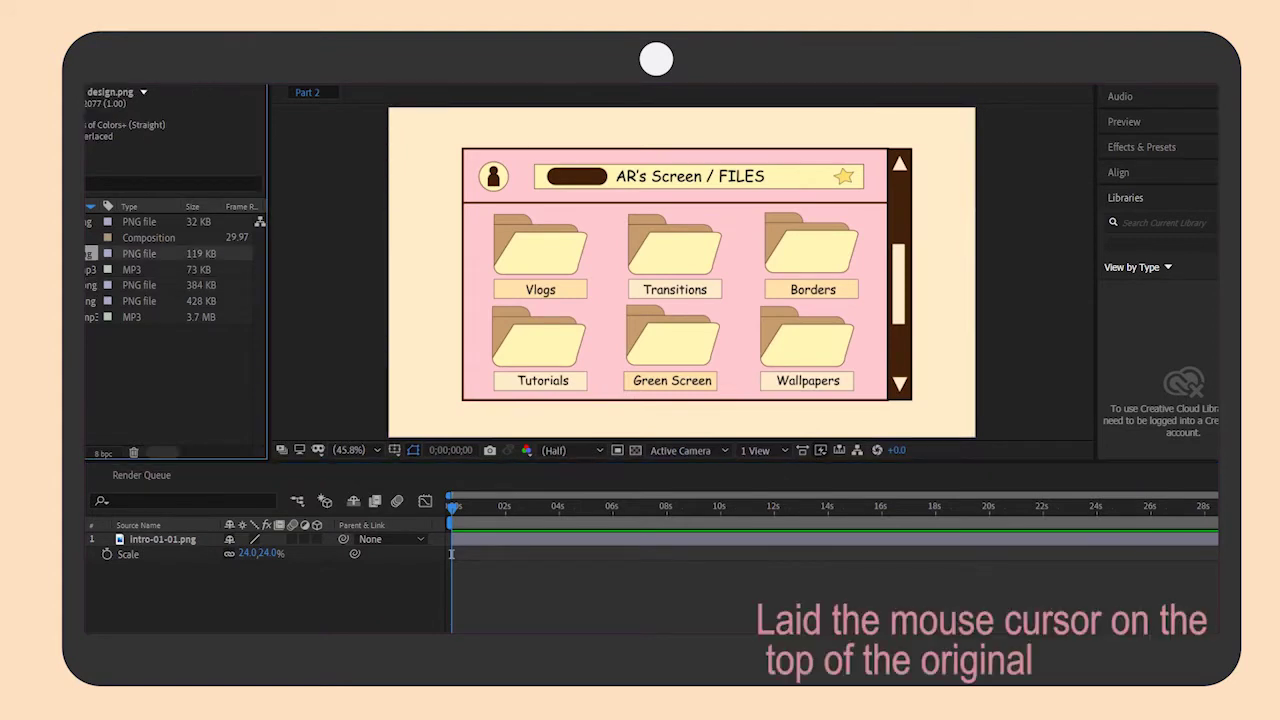
{"action": "left_click_drag", "start_coordinate": [140, 253], "coordinate": [170, 534]}
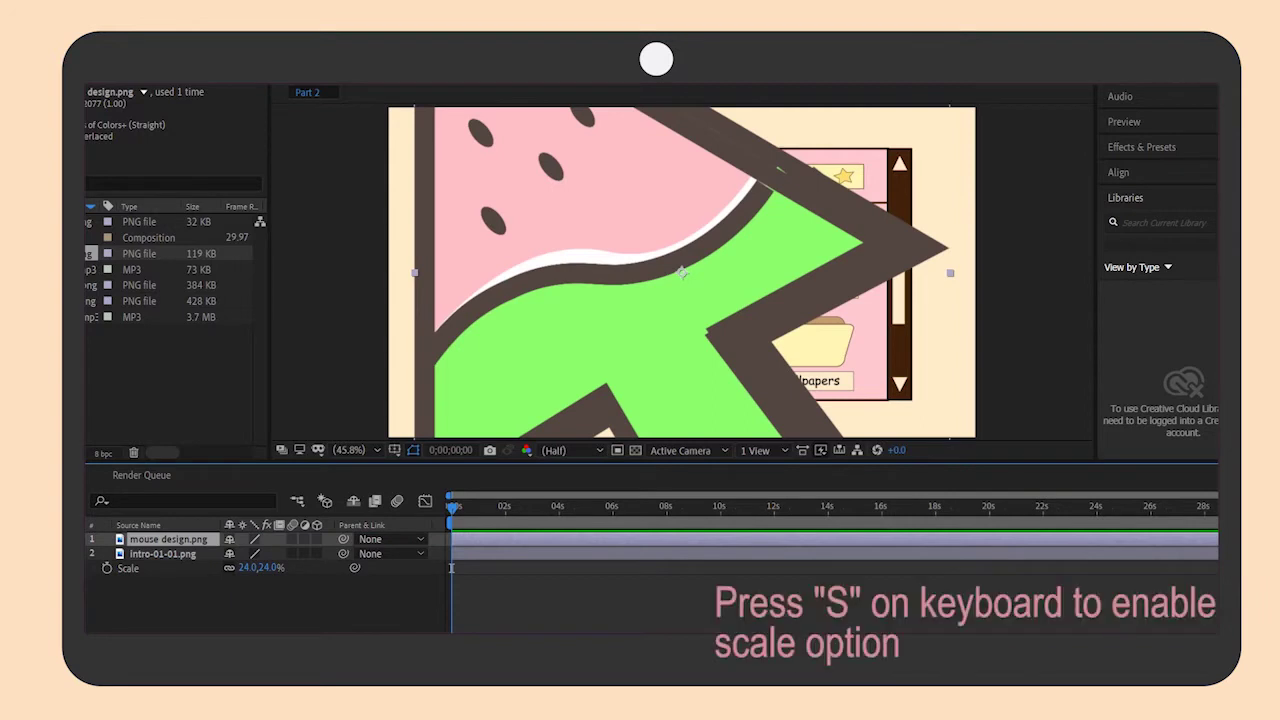
{"action": "key", "text": "s"}
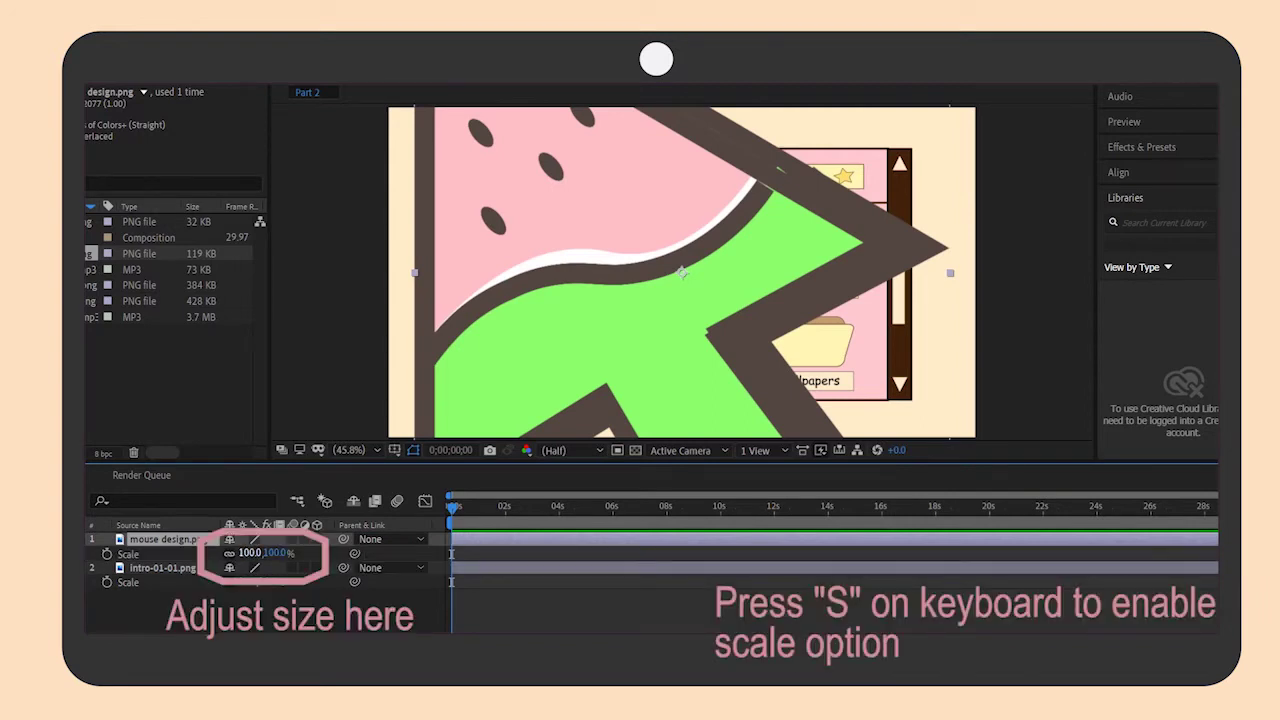
{"action": "type", "text": "2"}
{"action": "key", "text": "Return"}
Rescale the pointer to 7% and move it beside the Green Screen folder
{"action": "type", "text": "20"}
{"action": "key", "text": "Return"}
{"action": "type", "text": "7"}
{"action": "key", "text": "Return"}
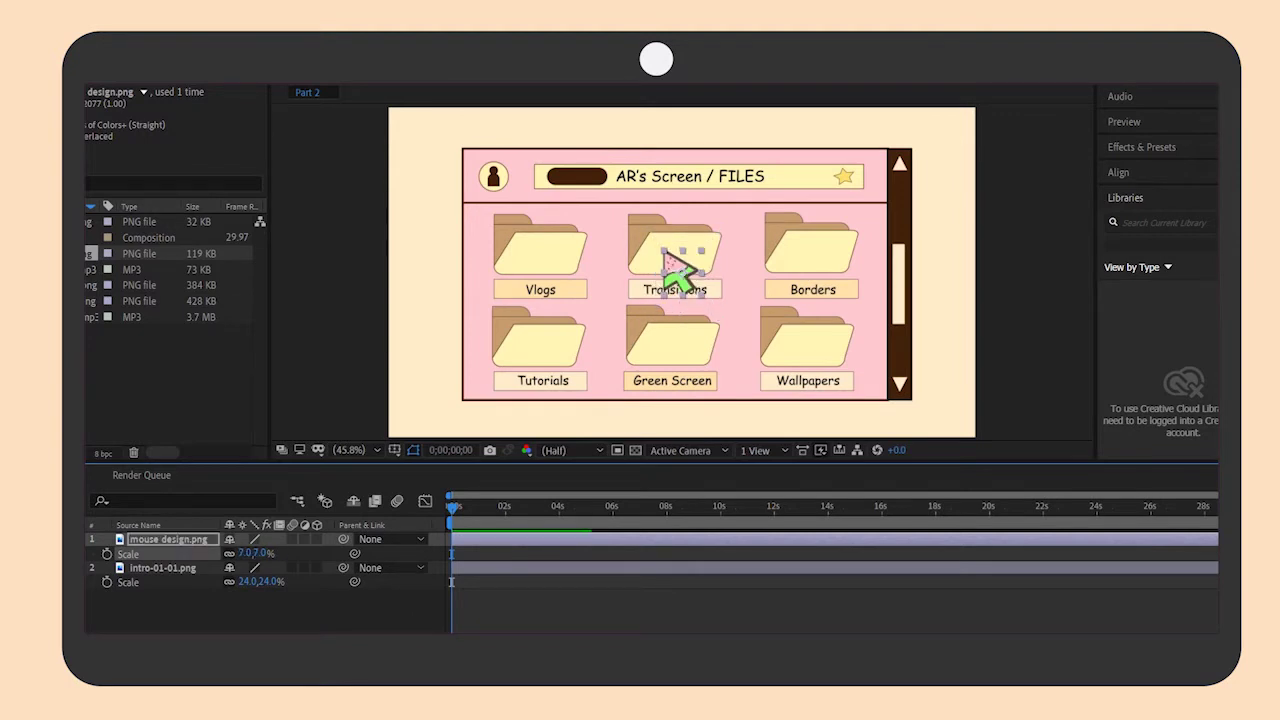
{"action": "mouse_move", "coordinate": [680, 268]}
{"action": "left_mouse_down"}
{"action": "mouse_move", "coordinate": [617, 360]}
{"action": "mouse_move", "coordinate": [590, 372]}
{"action": "left_mouse_up"}
{"action": "key", "text": "space"}
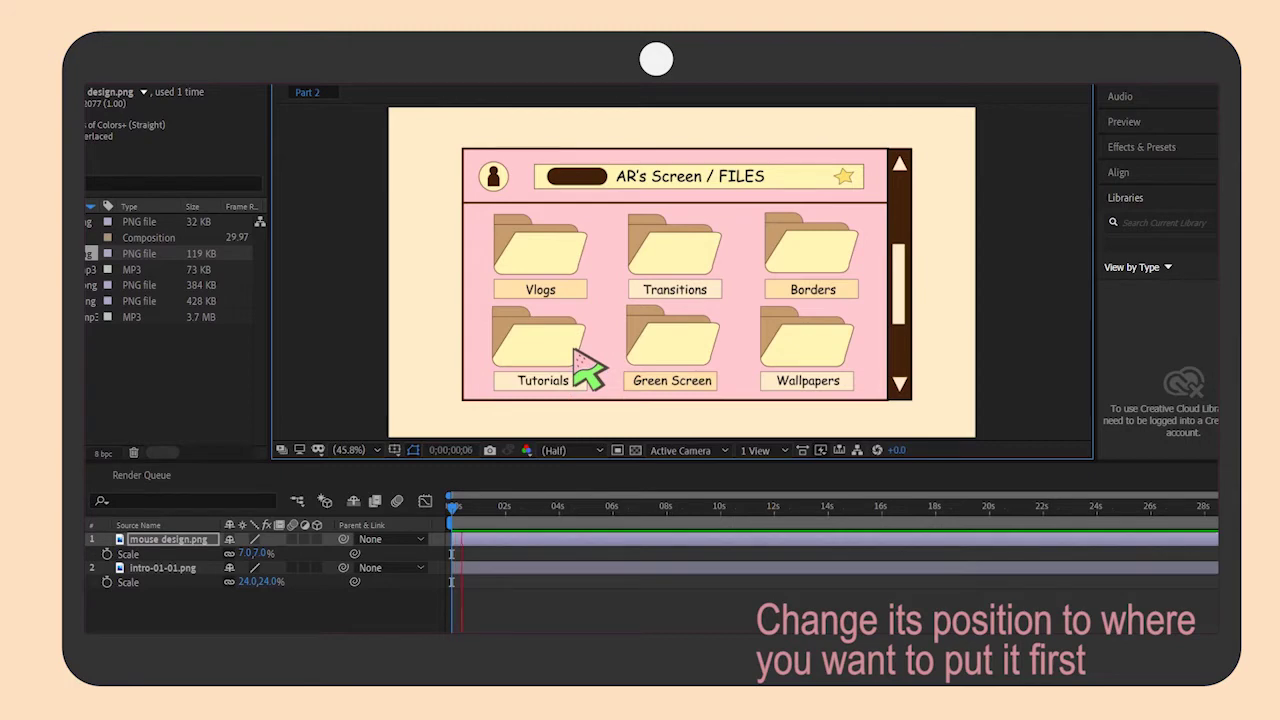
At about 1;08, park the pointer just below the frame at 416.7, 1144.4 and show Position
{"action": "key", "text": "space"}
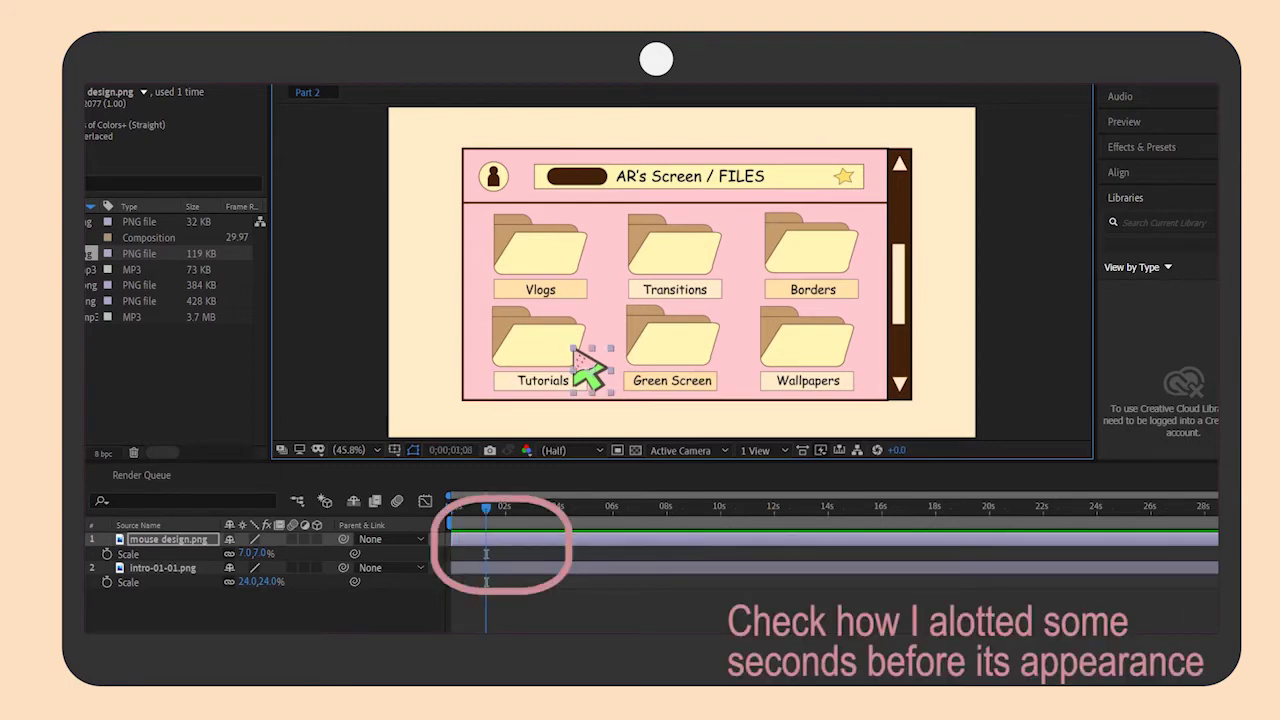
{"action": "left_click_drag", "start_coordinate": [590, 372], "coordinate": [535, 425]}
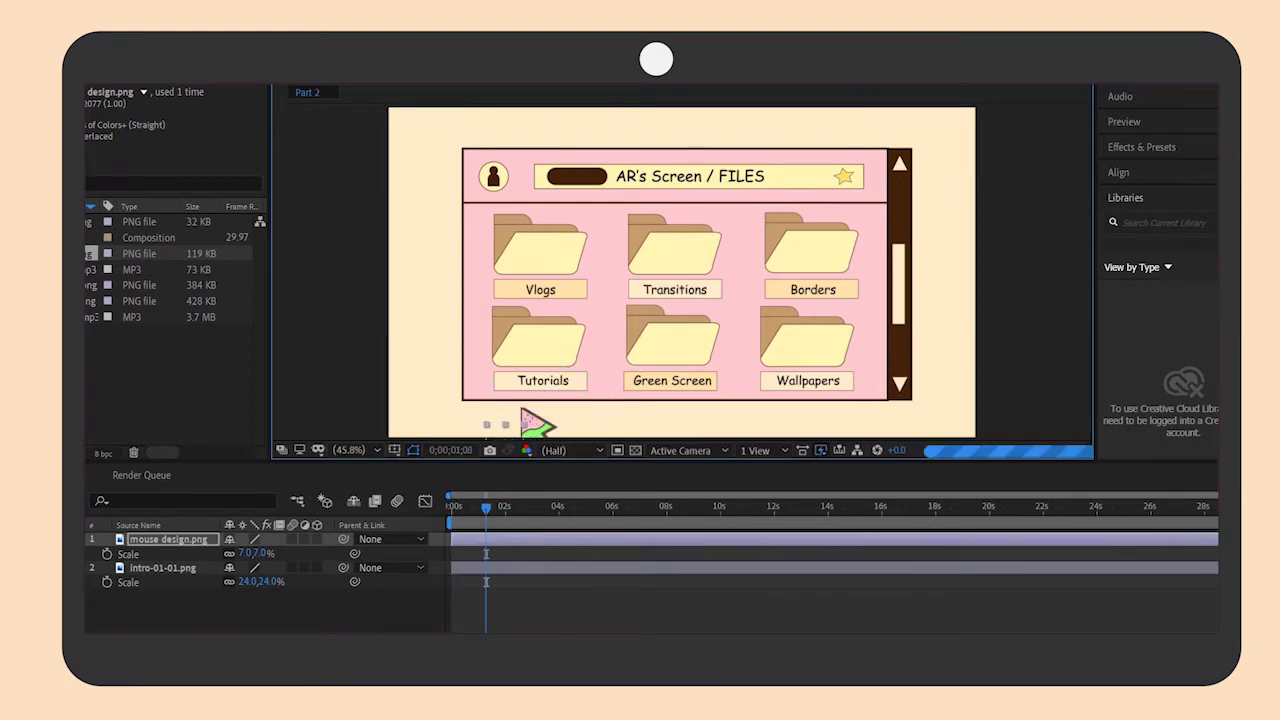
{"action": "left_click_drag", "start_coordinate": [535, 425], "coordinate": [514, 437]}
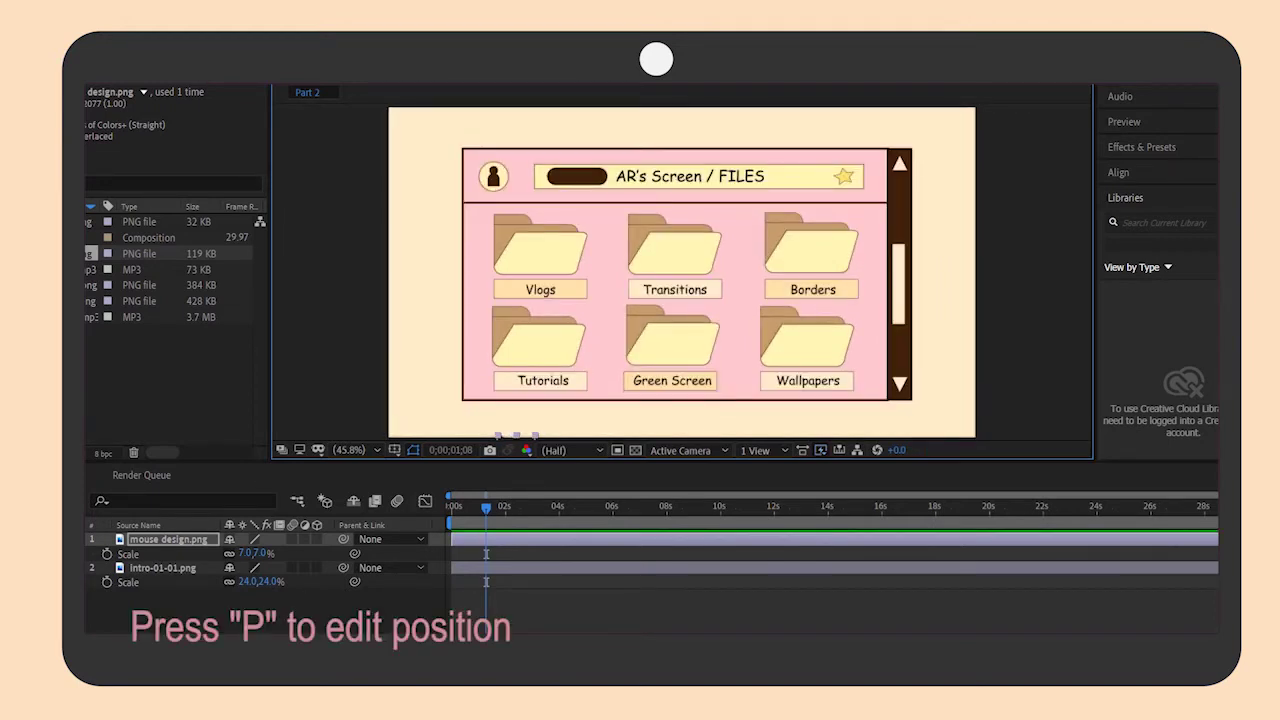
{"action": "key", "text": "p"}
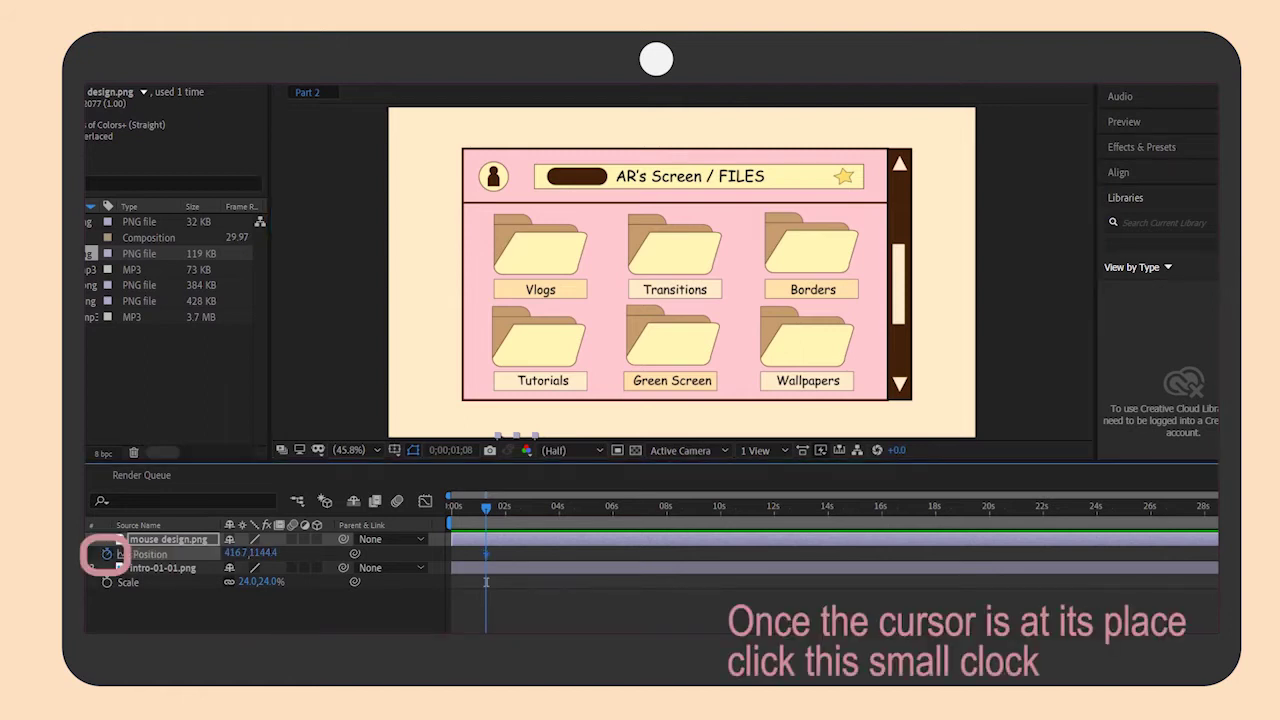
Start Position keyframes and bring the pointer up onto the Tutorials folder at about 3;02
{"action": "left_click", "coordinate": [107, 553]}
{"action": "left_click_drag", "start_coordinate": [486, 507], "coordinate": [534, 507]}
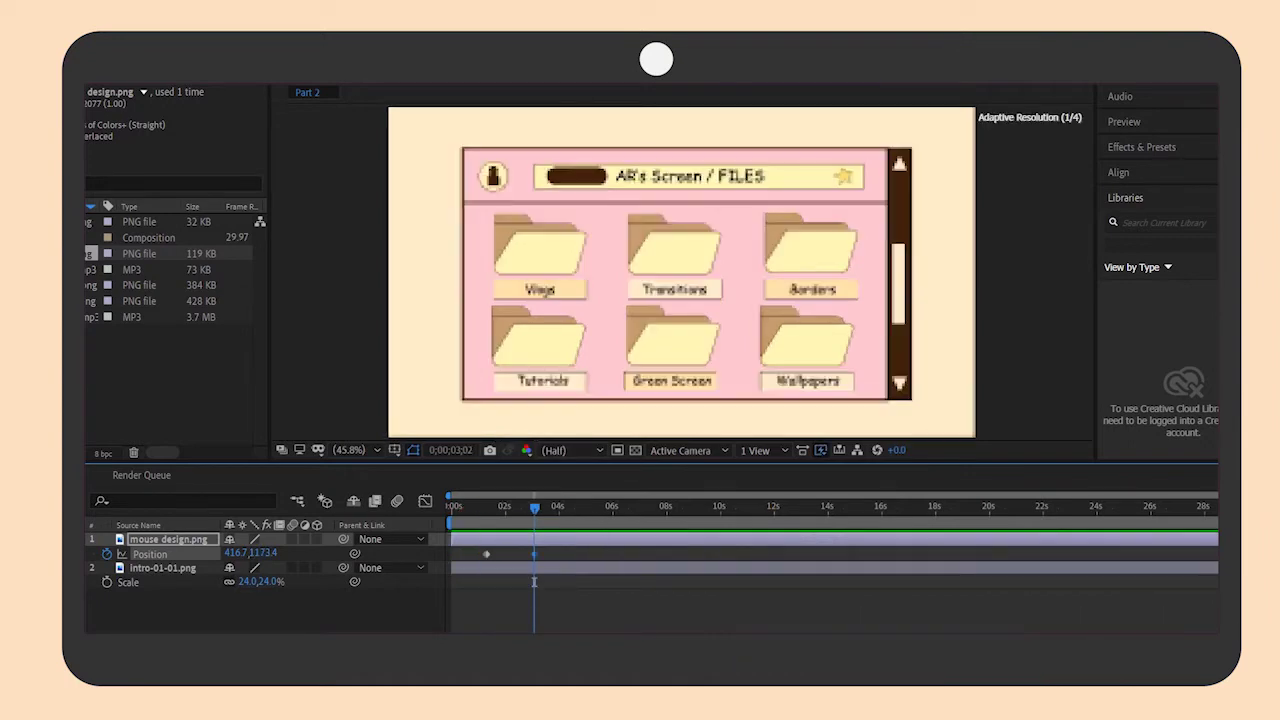
{"action": "left_click_drag", "start_coordinate": [516, 436], "coordinate": [512, 400]}
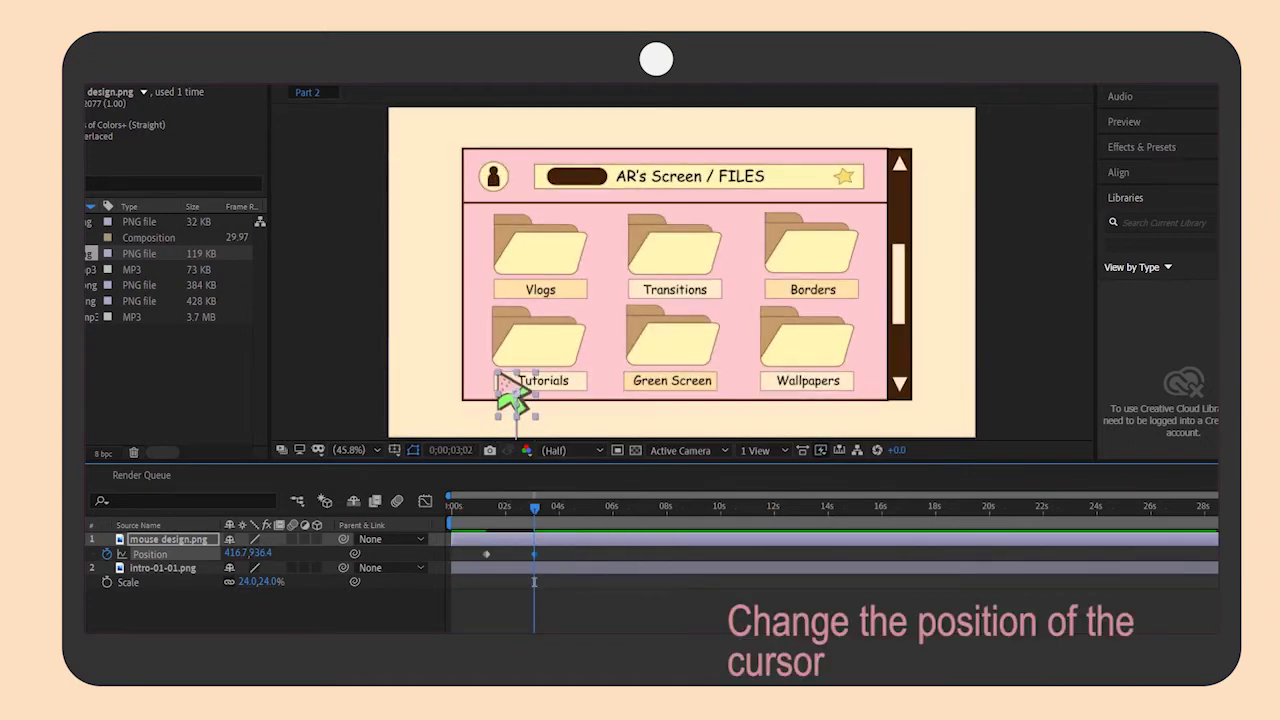
{"action": "mouse_move", "coordinate": [516, 396]}
{"action": "left_mouse_down"}
{"action": "mouse_move", "coordinate": [530, 356]}
{"action": "mouse_move", "coordinate": [630, 368]}
{"action": "mouse_move", "coordinate": [645, 410]}
{"action": "left_mouse_up"}
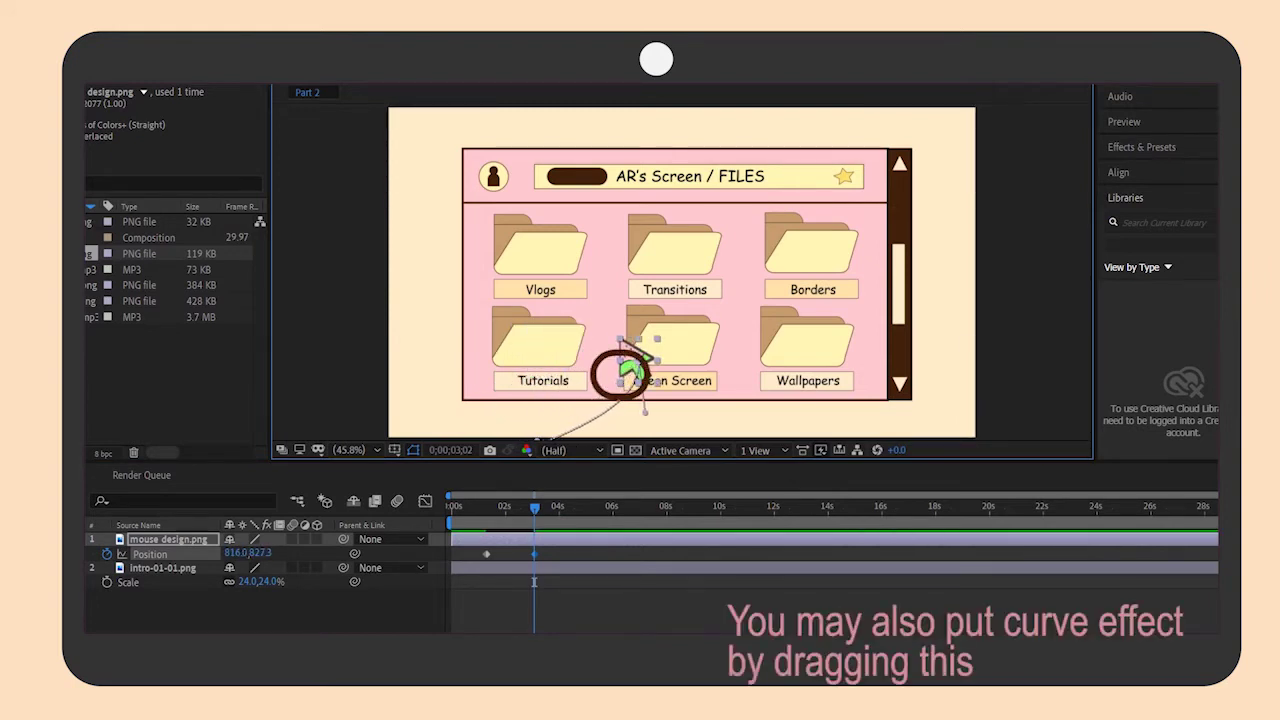
Keyframe the pointer onto Vlogs at 4;21 and Transitions at 5;19, then rewind
{"action": "left_click_drag", "start_coordinate": [534, 507], "coordinate": [578, 507]}
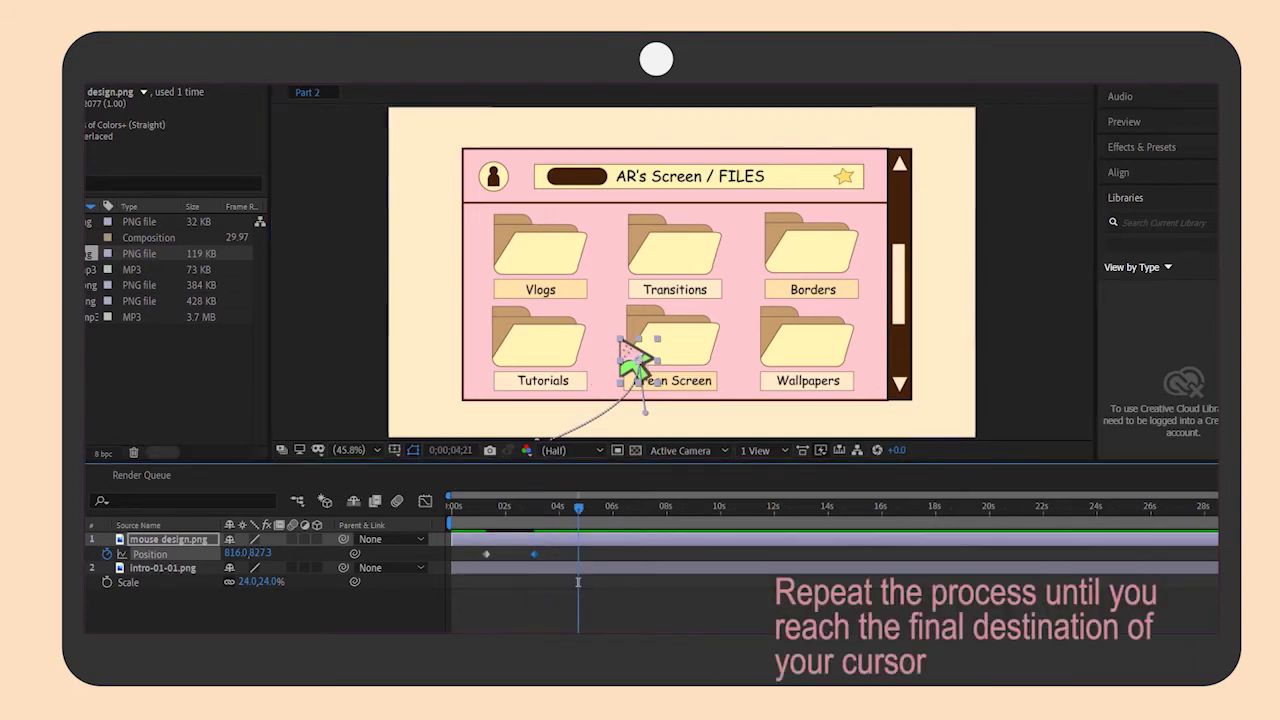
{"action": "mouse_move", "coordinate": [635, 362]}
{"action": "left_mouse_down"}
{"action": "mouse_move", "coordinate": [560, 290]}
{"action": "mouse_move", "coordinate": [565, 276]}
{"action": "left_mouse_up"}
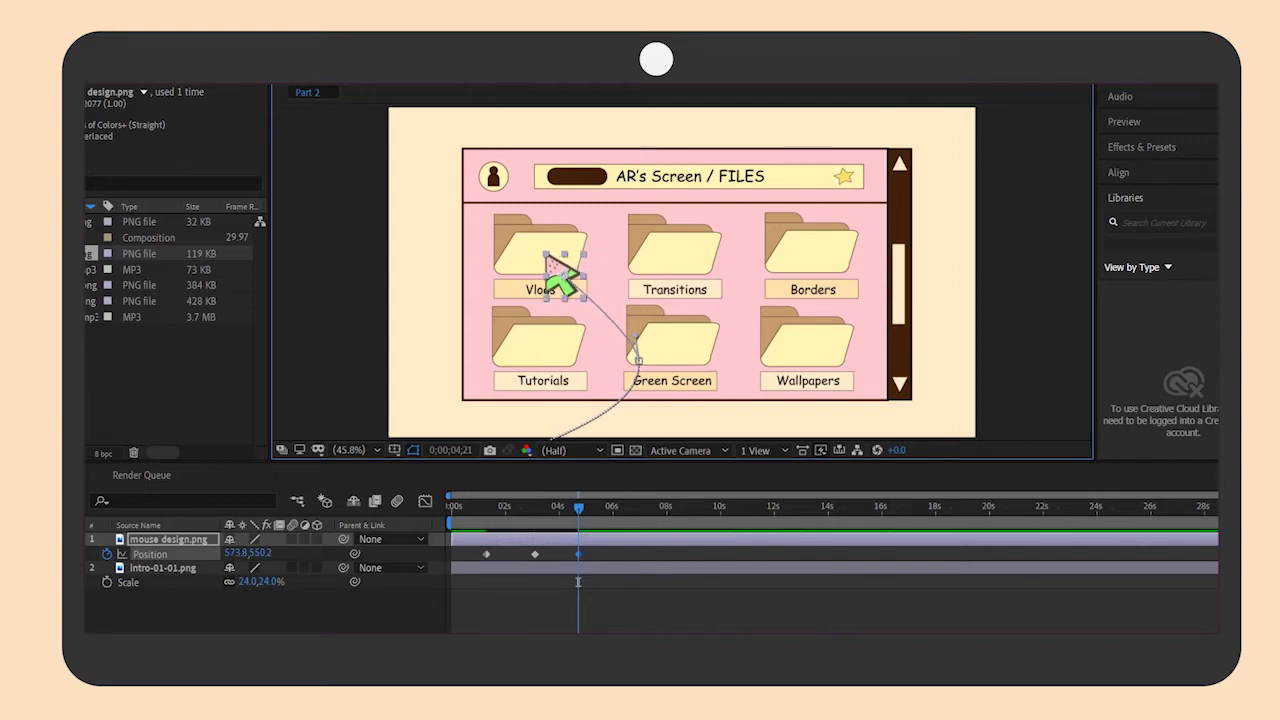
{"action": "left_click_drag", "start_coordinate": [578, 581], "coordinate": [603, 581]}
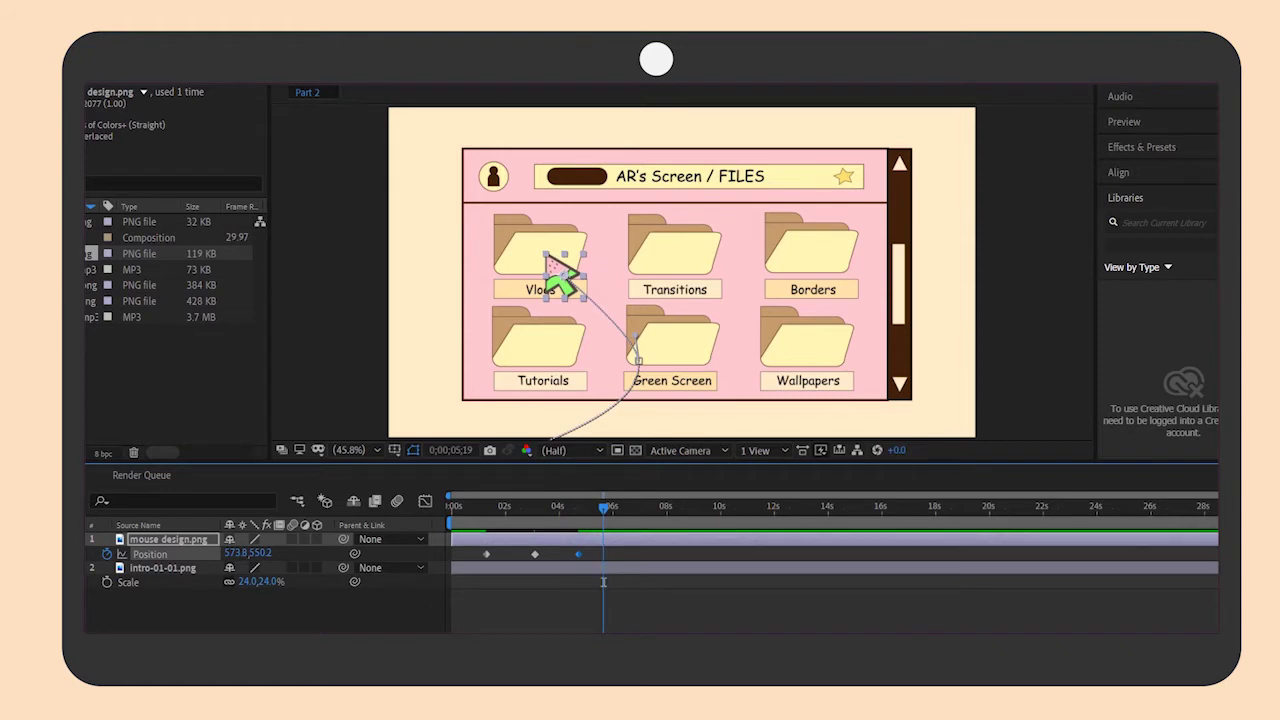
{"action": "left_click_drag", "start_coordinate": [563, 280], "coordinate": [693, 292]}
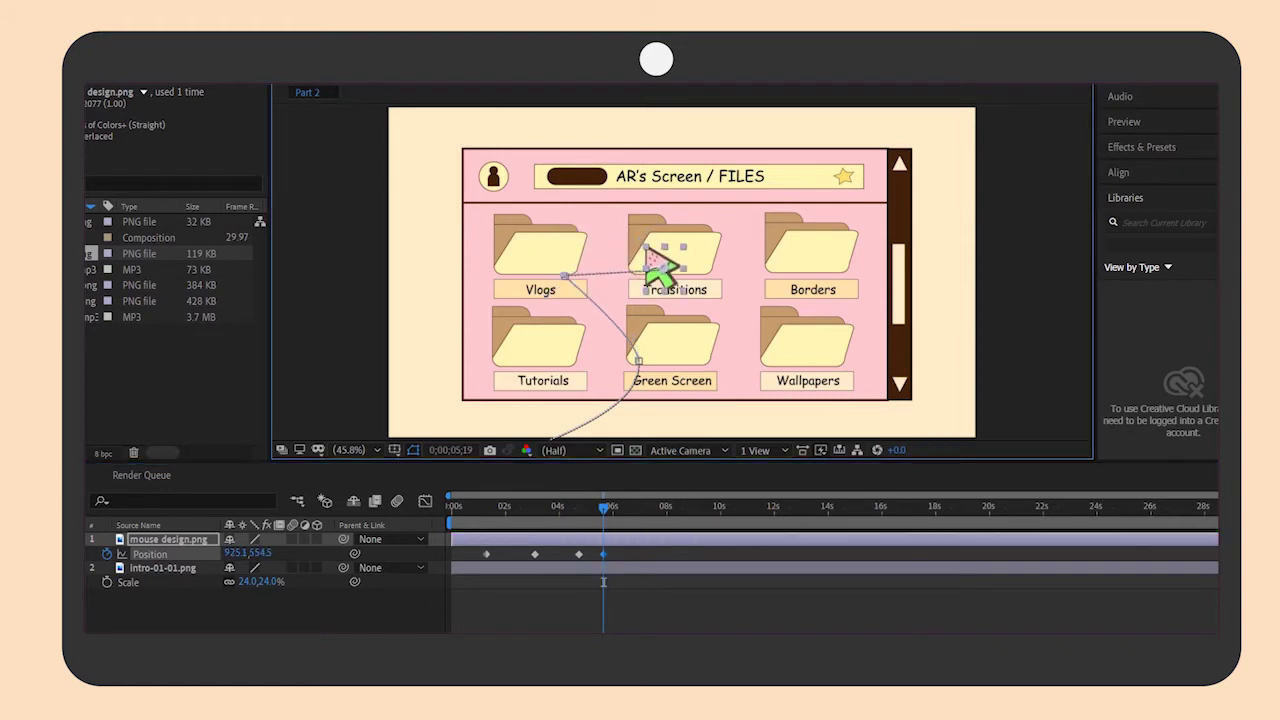
{"action": "left_click_drag", "start_coordinate": [693, 292], "coordinate": [703, 281]}
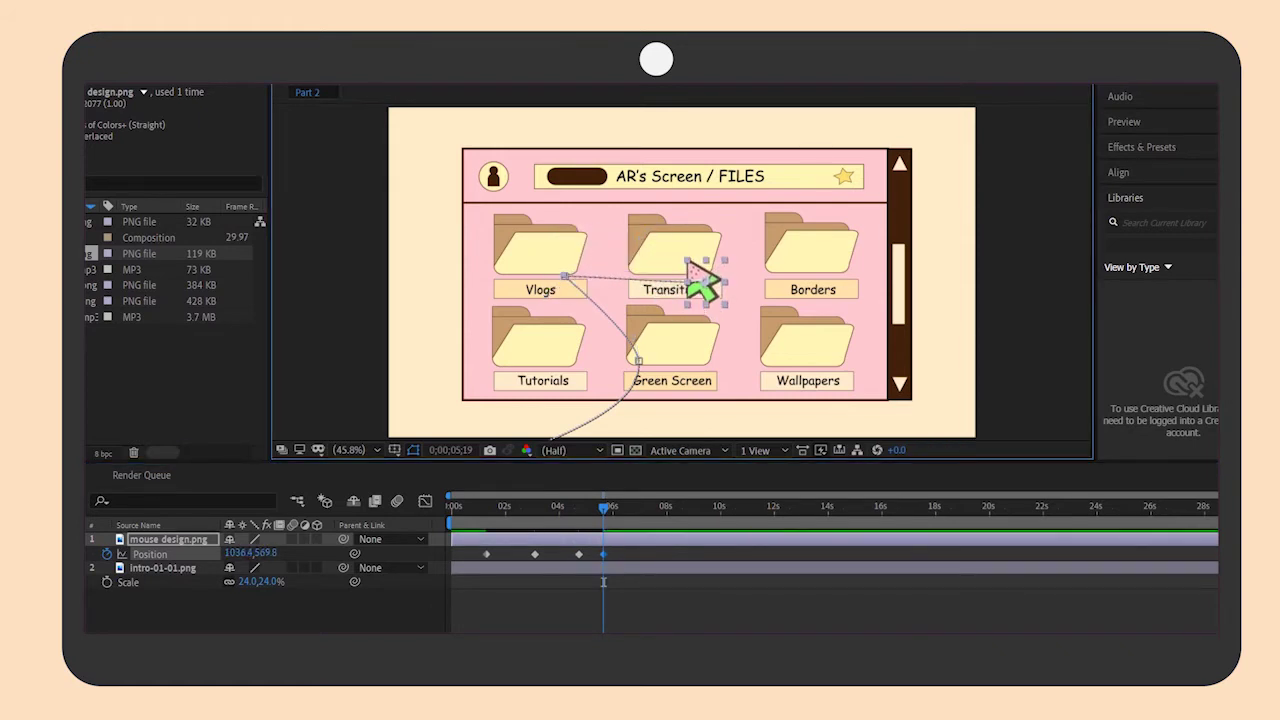
{"action": "left_click_drag", "start_coordinate": [603, 581], "coordinate": [451, 581]}
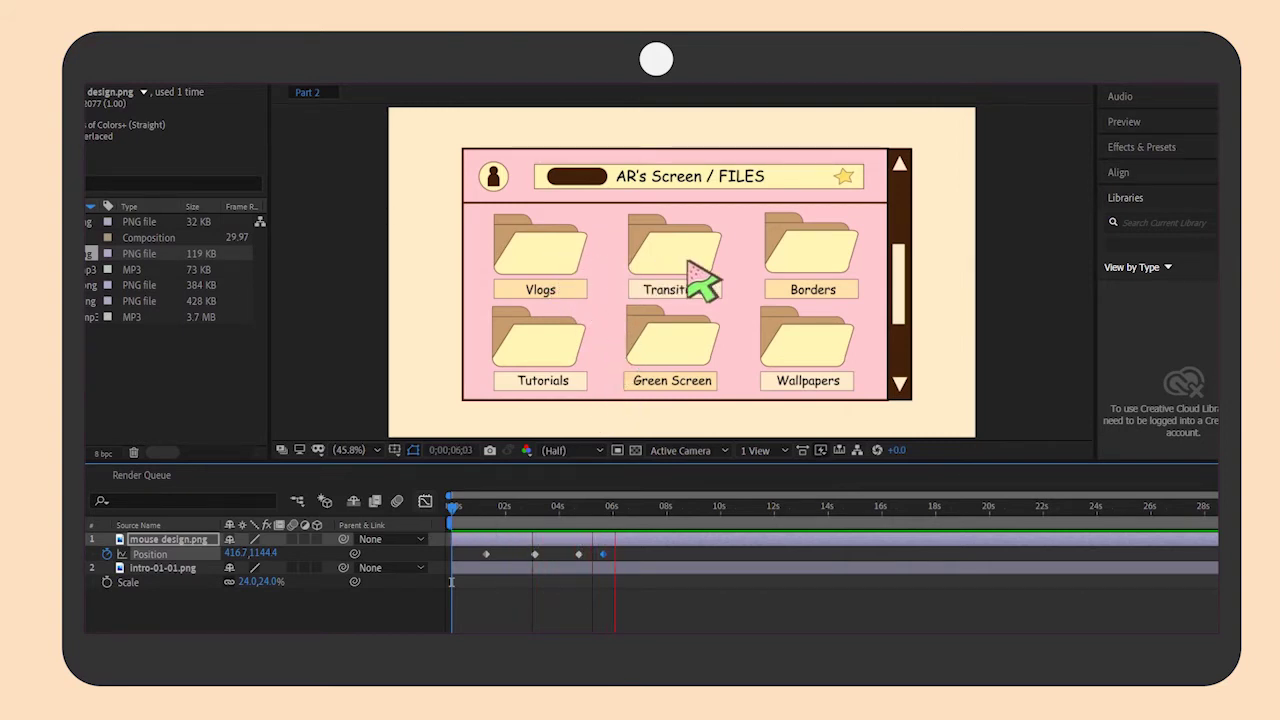
Nudge the pointer's Vlogs keyframe to 591.5, 550.1 and shift a later keyframe slightly earlier
{"action": "key", "text": "space"}
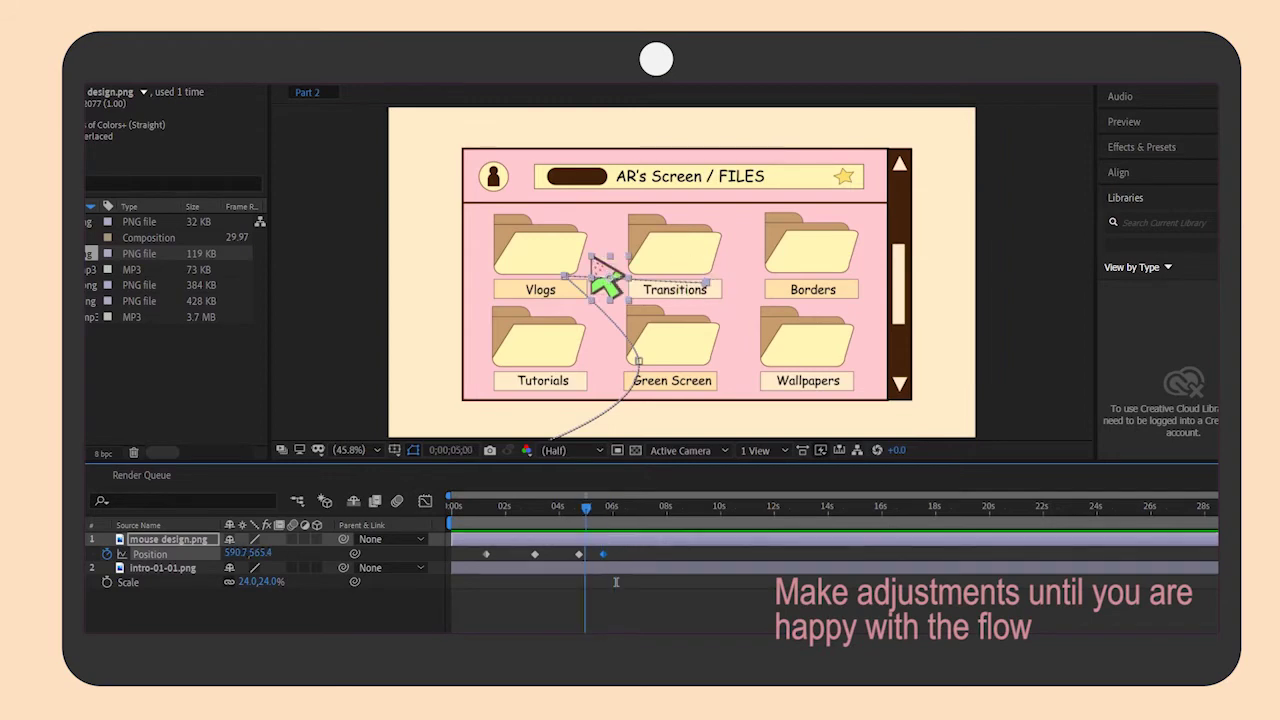
{"action": "left_click", "coordinate": [573, 506]}
{"action": "left_click_drag", "start_coordinate": [568, 285], "coordinate": [563, 277]}
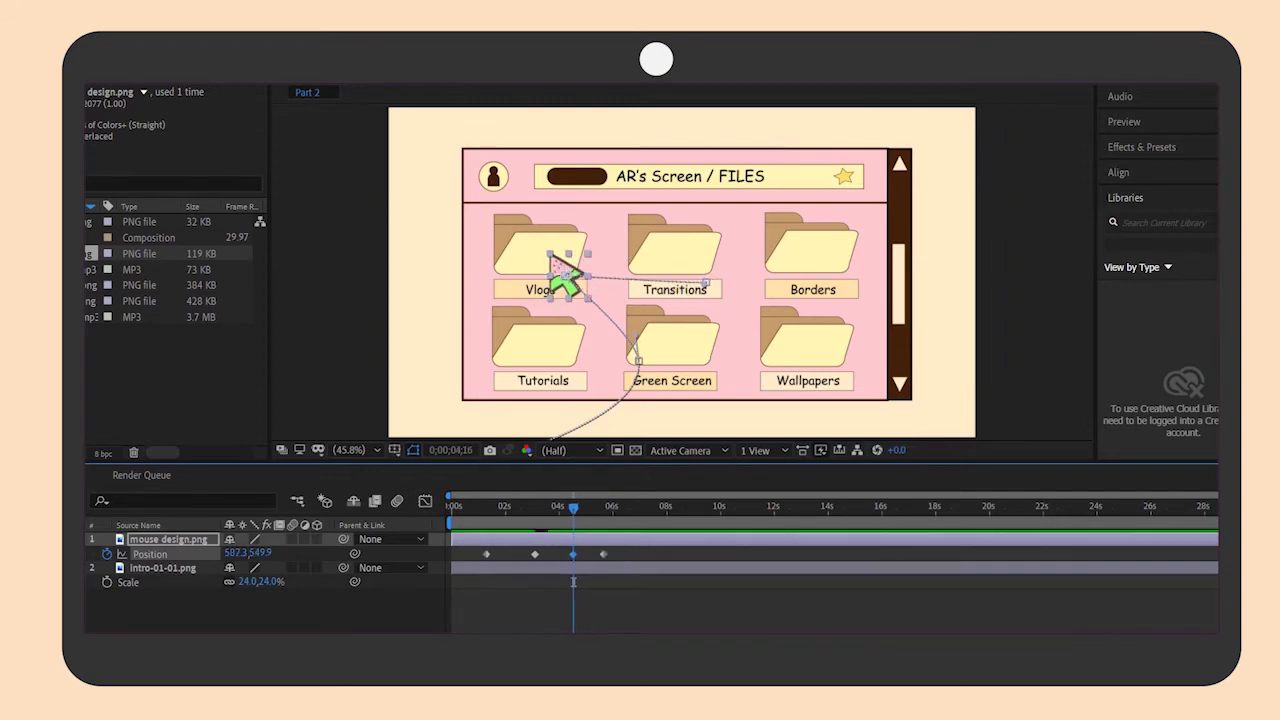
{"action": "left_click_drag", "start_coordinate": [573, 506], "coordinate": [597, 506]}
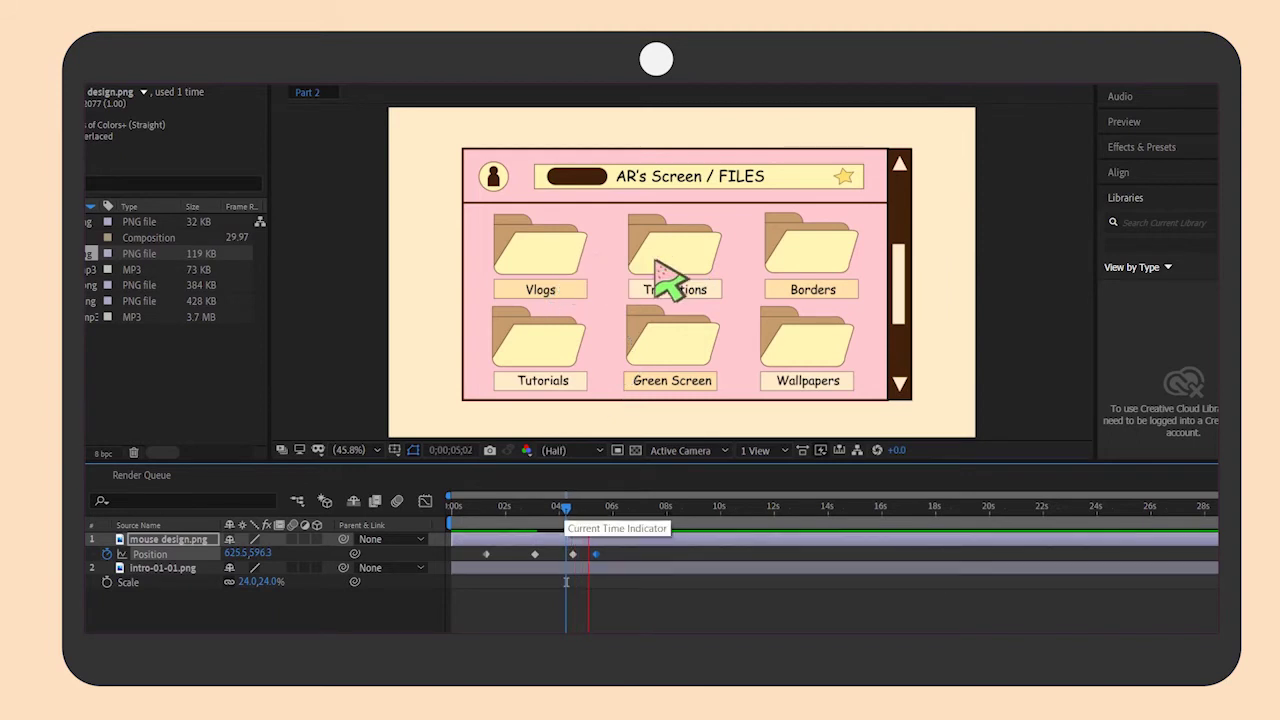
{"action": "left_click_drag", "start_coordinate": [572, 554], "coordinate": [566, 554]}
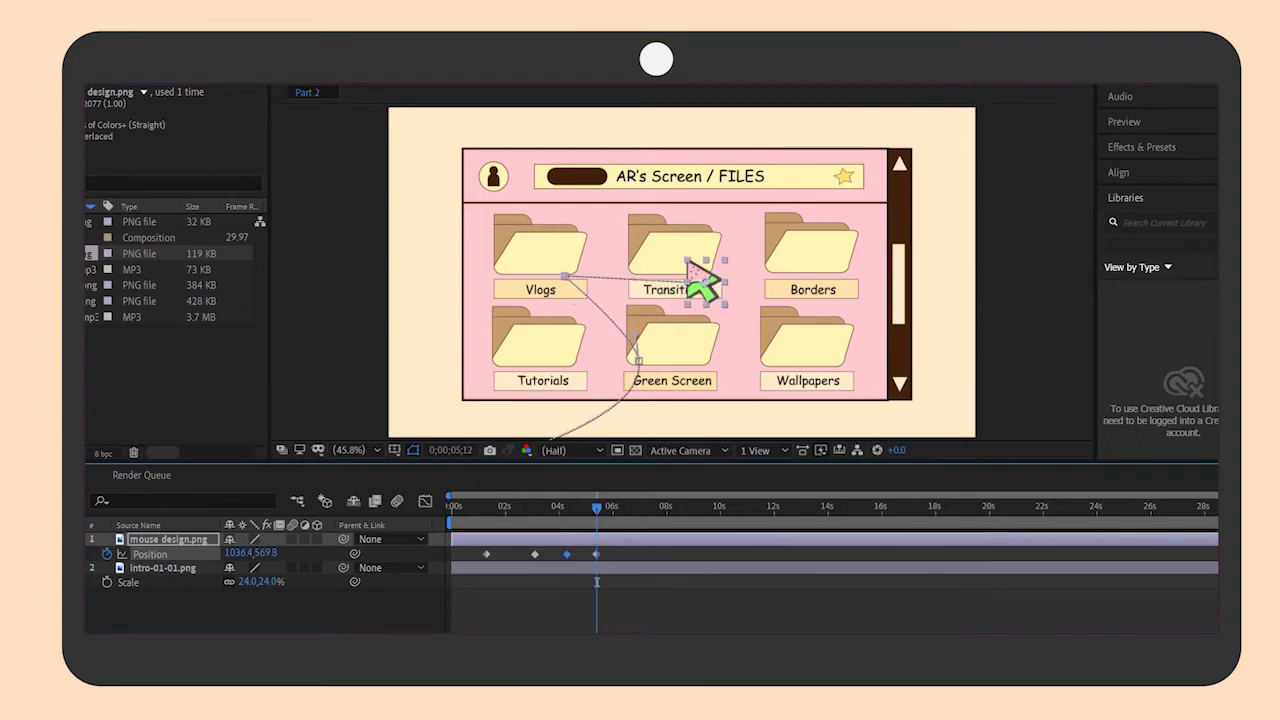
Preview the pointer's path from 2;24 through to Transitions
{"action": "left_click", "coordinate": [527, 506]}
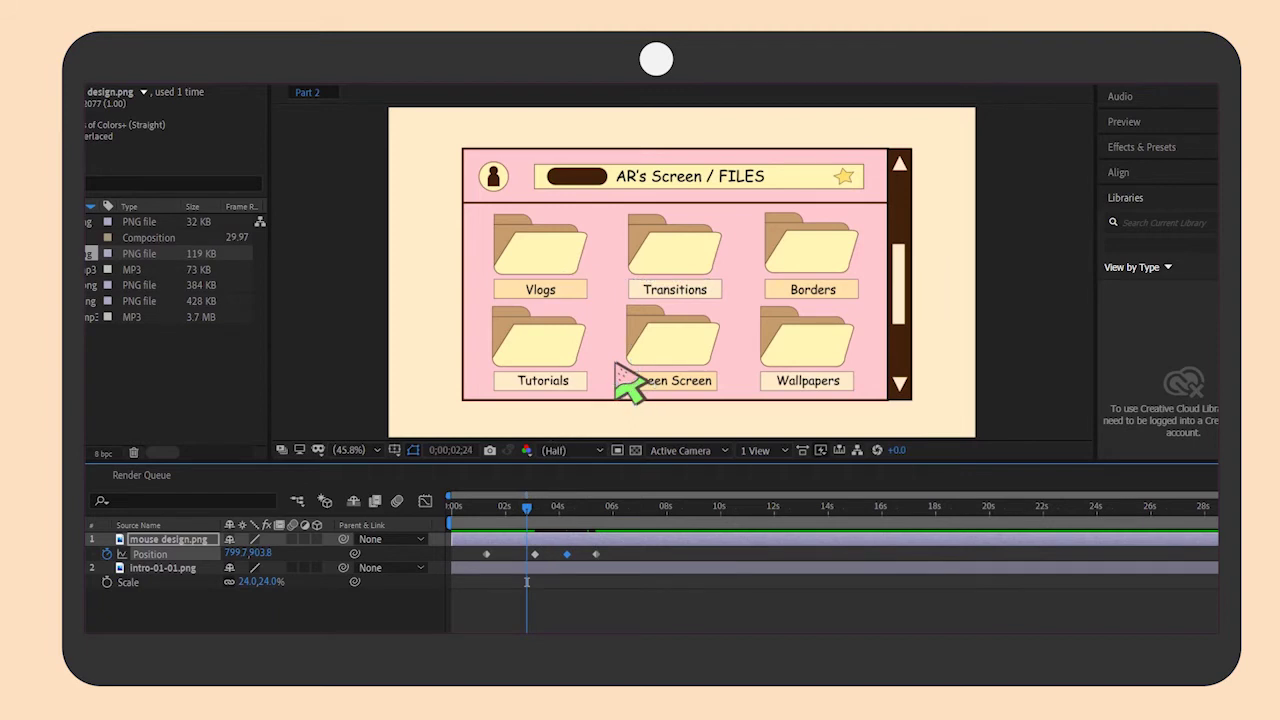
{"action": "key", "text": "space"}
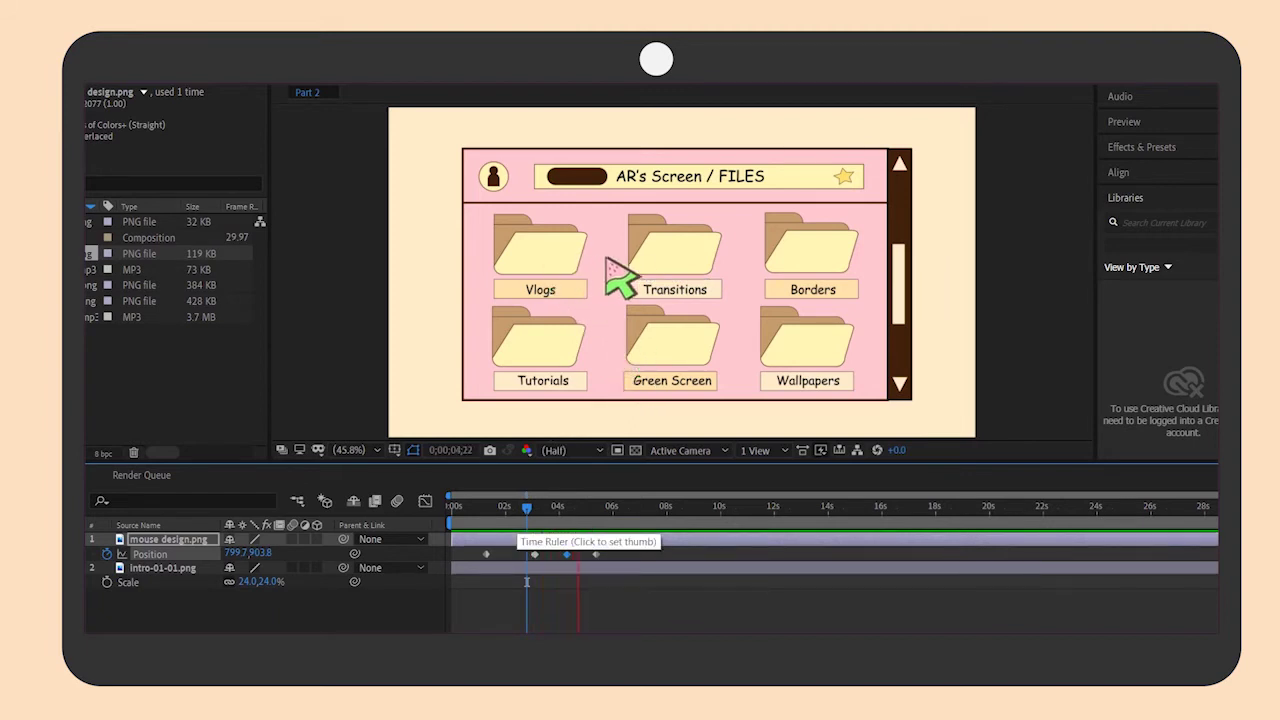
{"action": "key", "text": "space"}
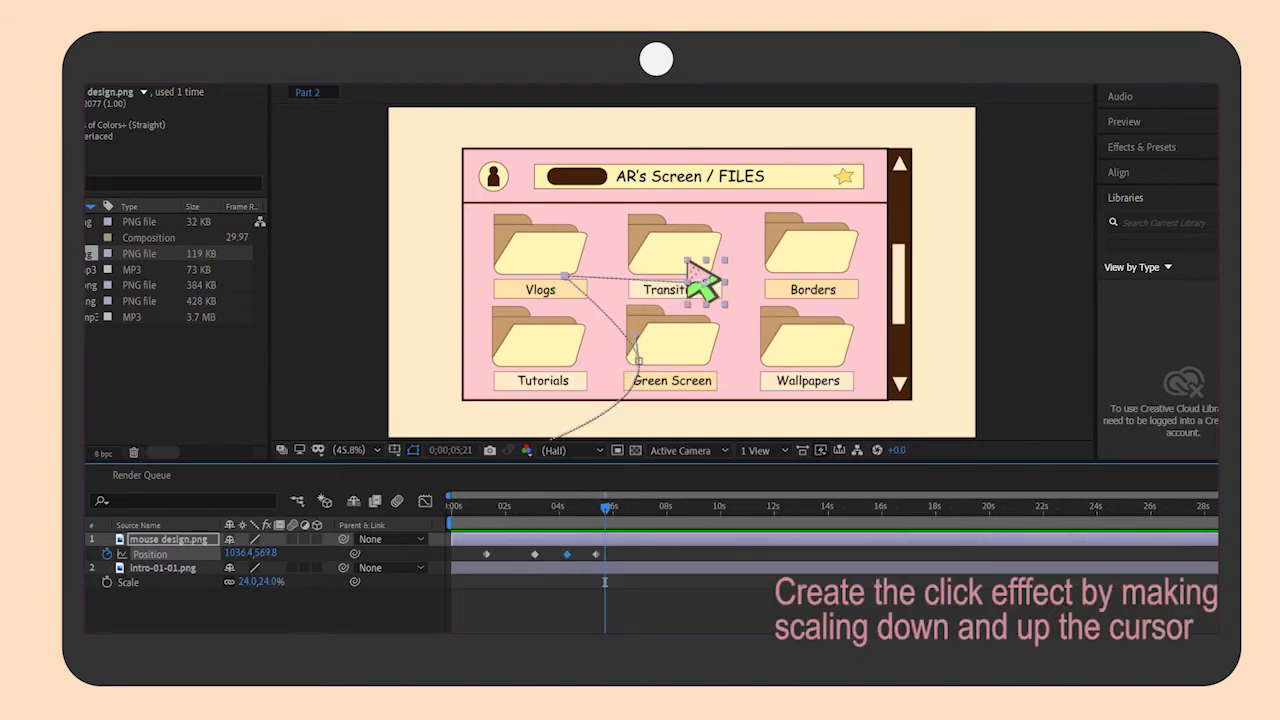
Keyframe the pointer's Scale down to 4% and back to 7% a few frames later
{"action": "key", "text": "Page_Down"}
{"action": "key", "text": "Page_Down"}
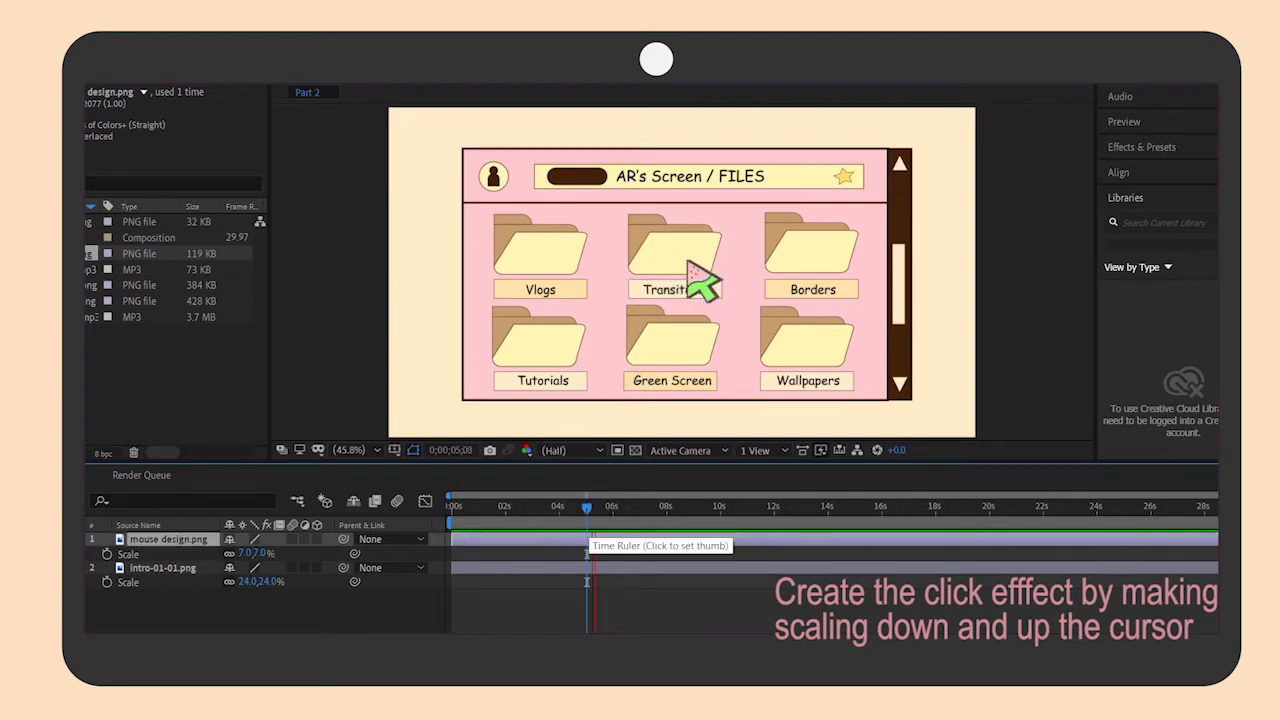
{"action": "key", "text": "s"}
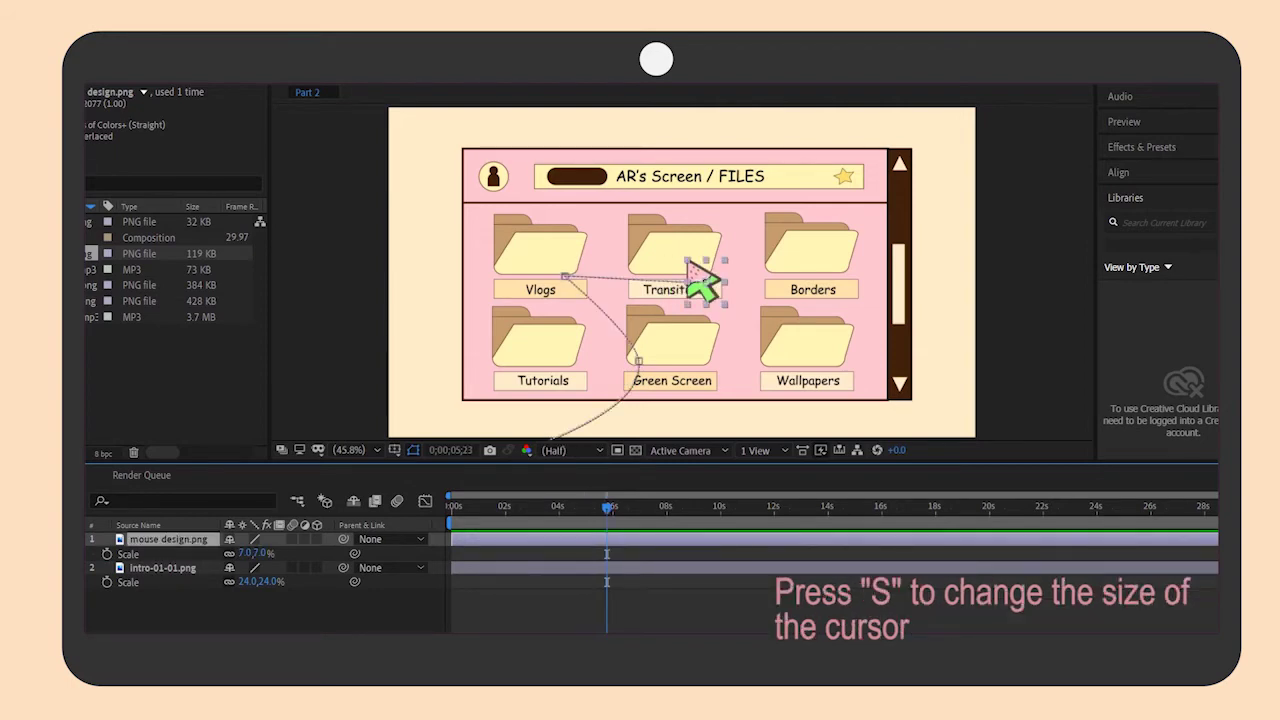
{"action": "left_click", "coordinate": [107, 554]}
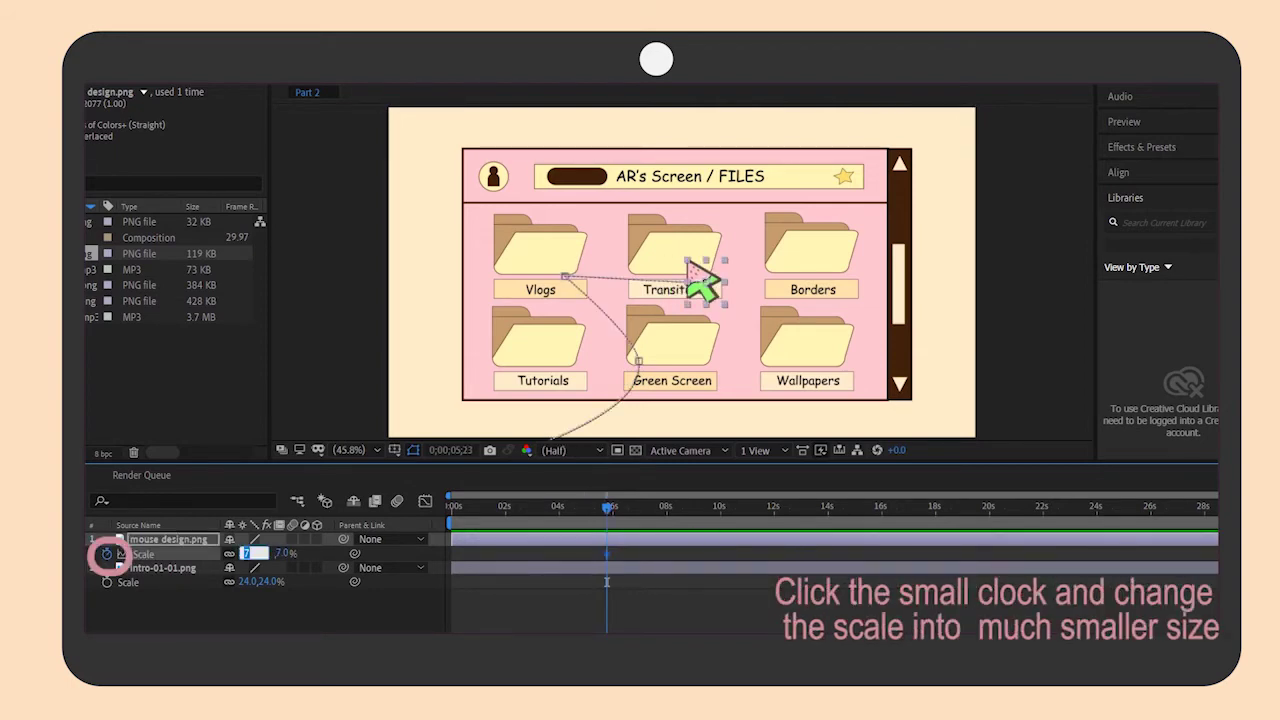
{"action": "type", "text": "4"}
{"action": "key", "text": "Return"}
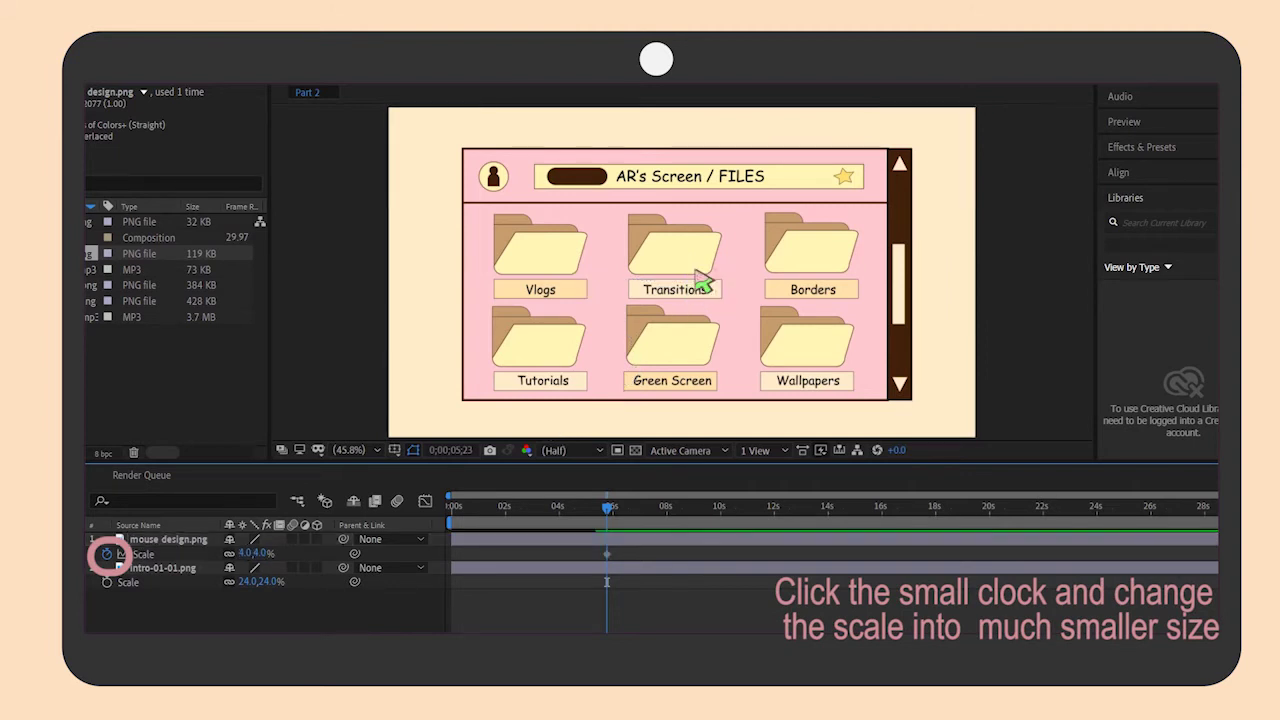
{"action": "key", "text": "Page_Down"}
{"action": "key", "text": "Page_Down"}
{"action": "key", "text": "Page_Down"}
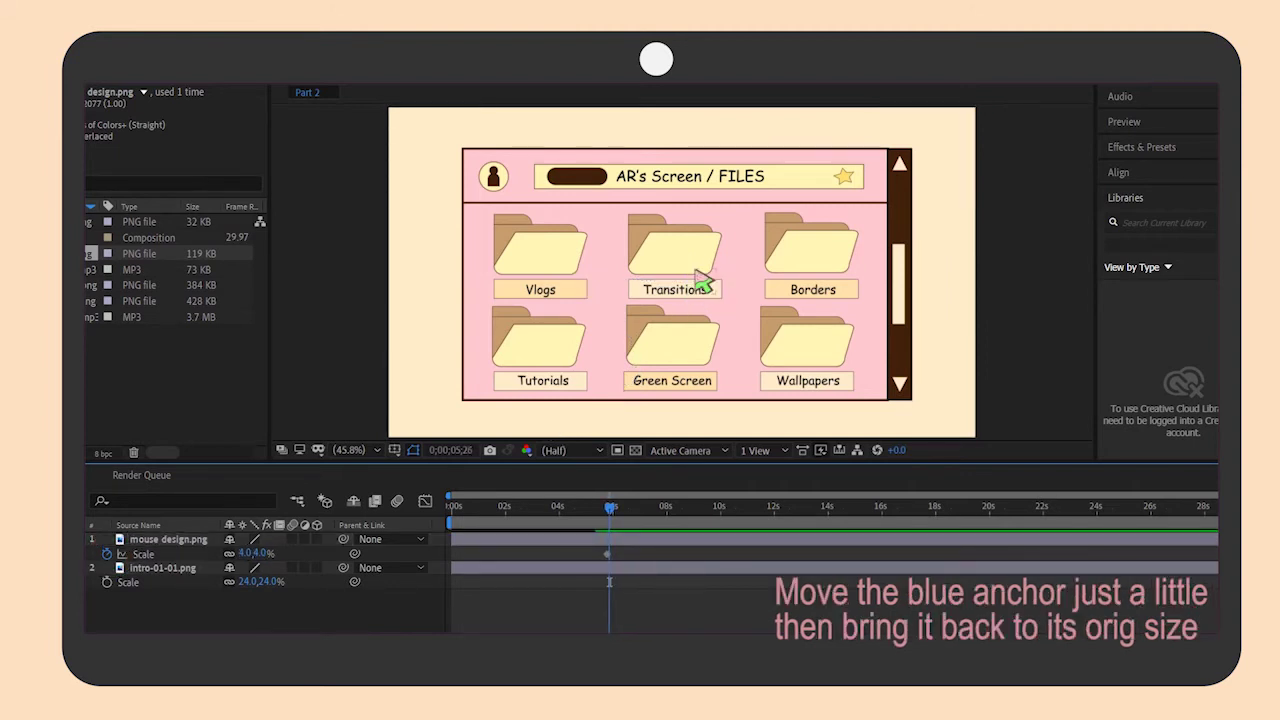
{"action": "left_click", "coordinate": [244, 553]}
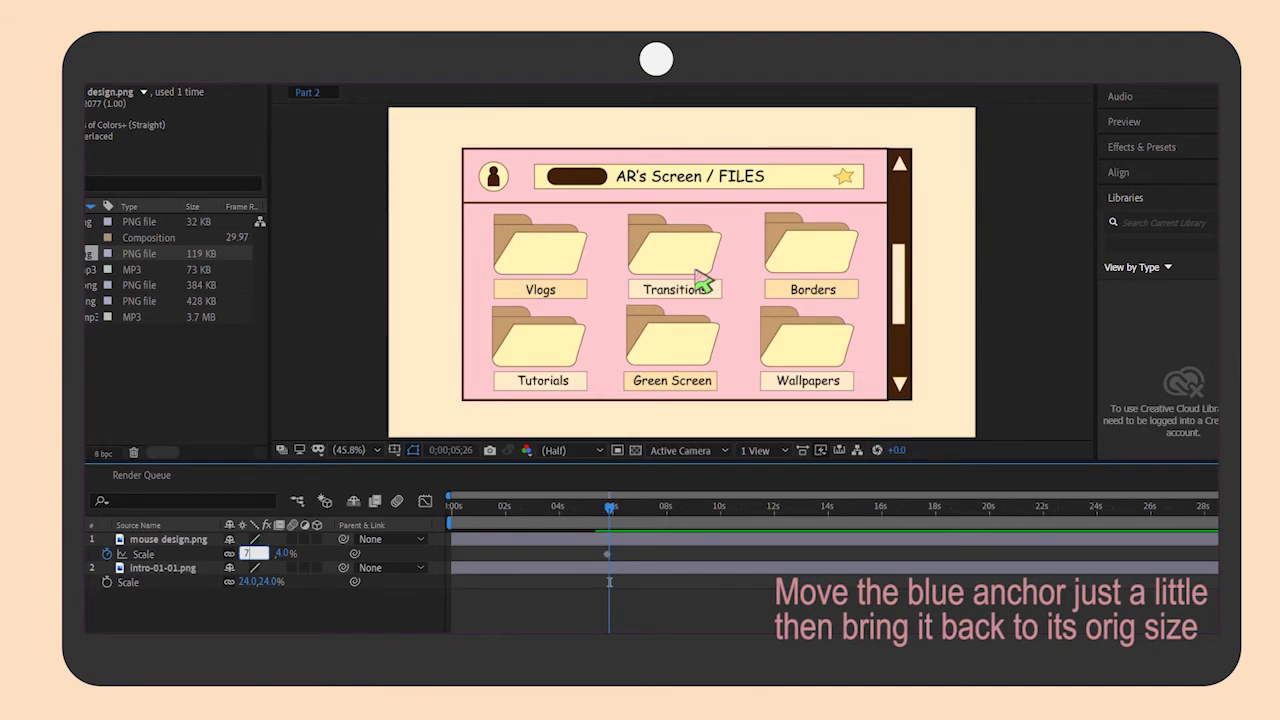
{"action": "key", "text": "Return"}
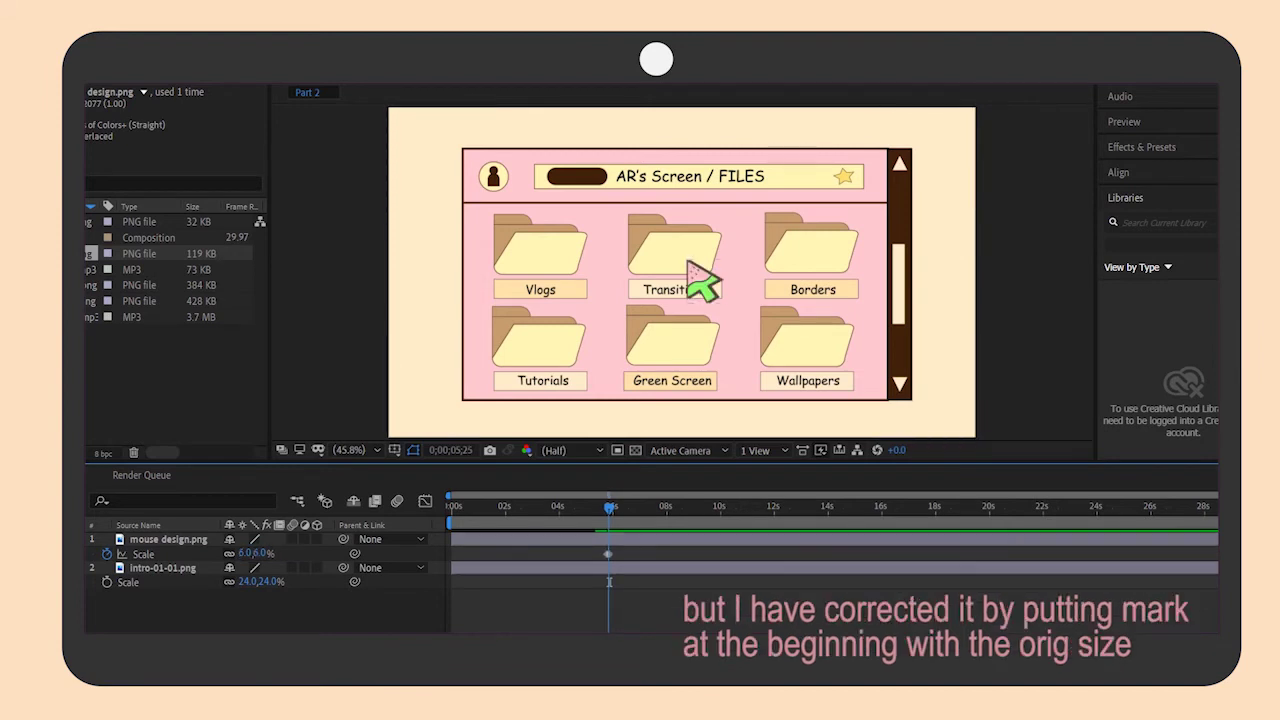
Scrub the click pulse around 5;12, recommit the 7% recovery keyframe, and preview it
{"action": "left_click", "coordinate": [597, 506]}
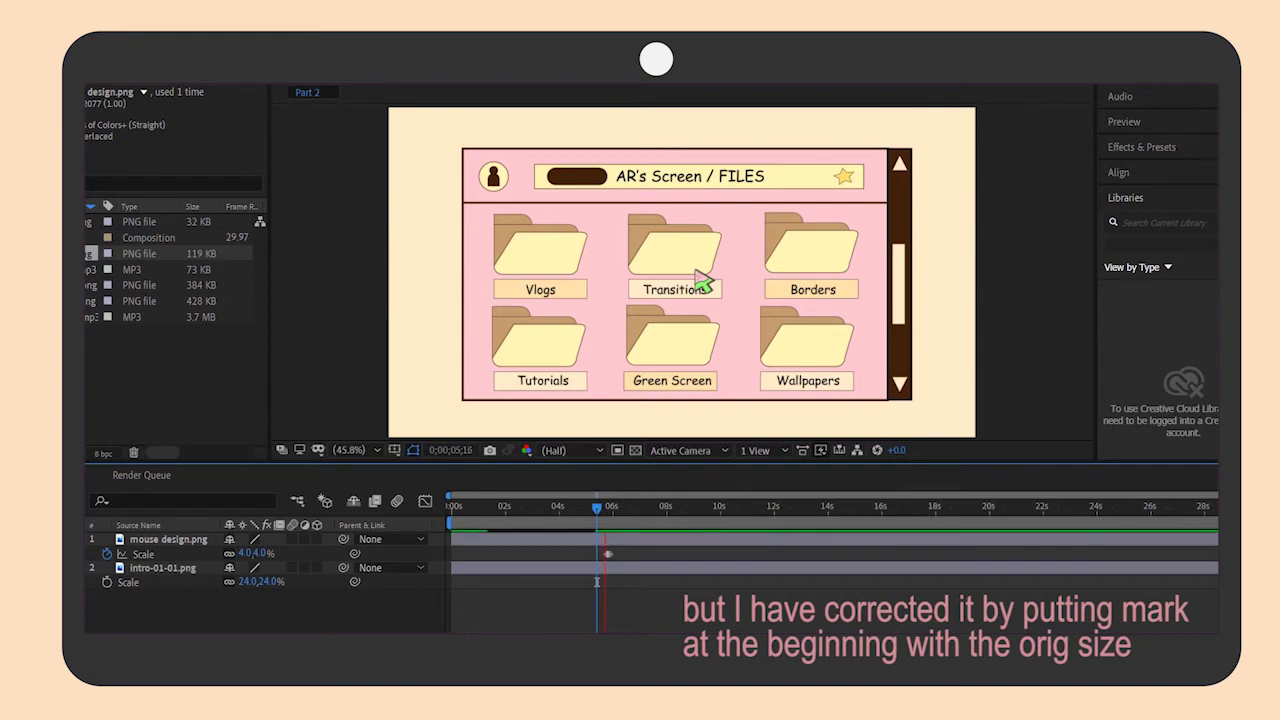
{"action": "left_click_drag", "start_coordinate": [597, 506], "coordinate": [631, 506]}
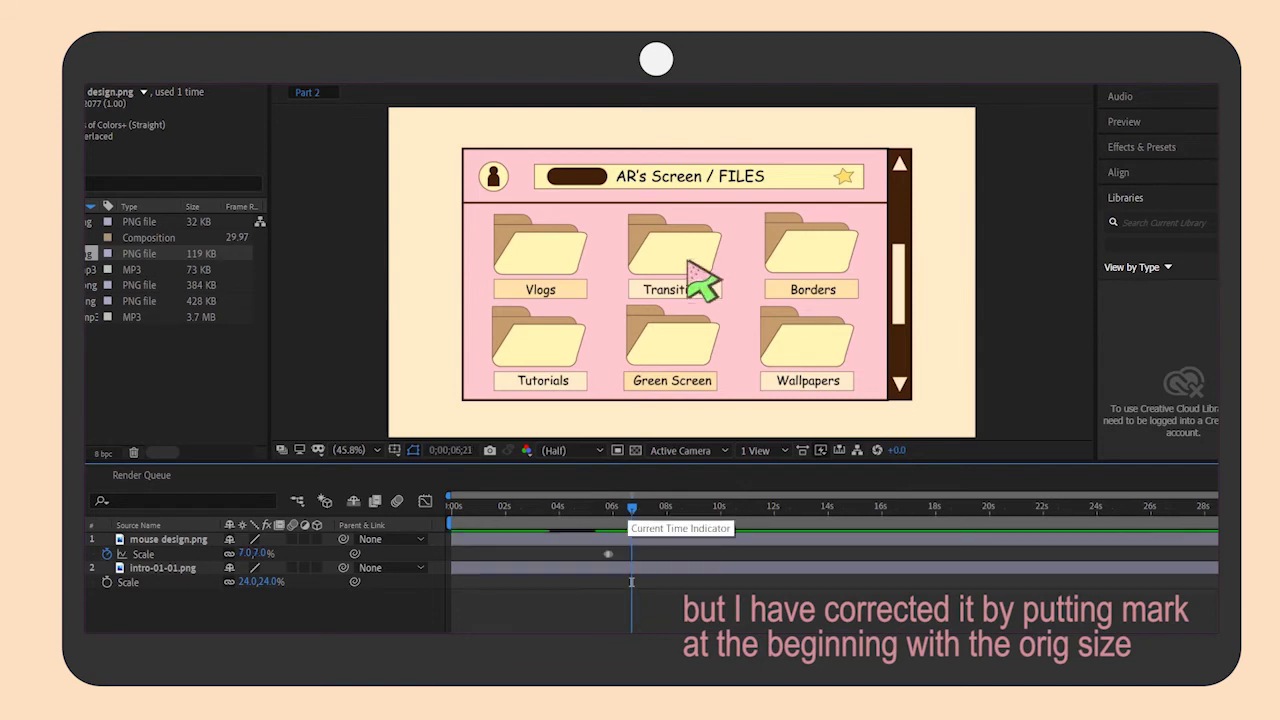
{"action": "key", "text": "shift+Page_Up"}
{"action": "key", "text": "shift+Page_Up"}
{"action": "key", "text": "shift+Page_Up"}
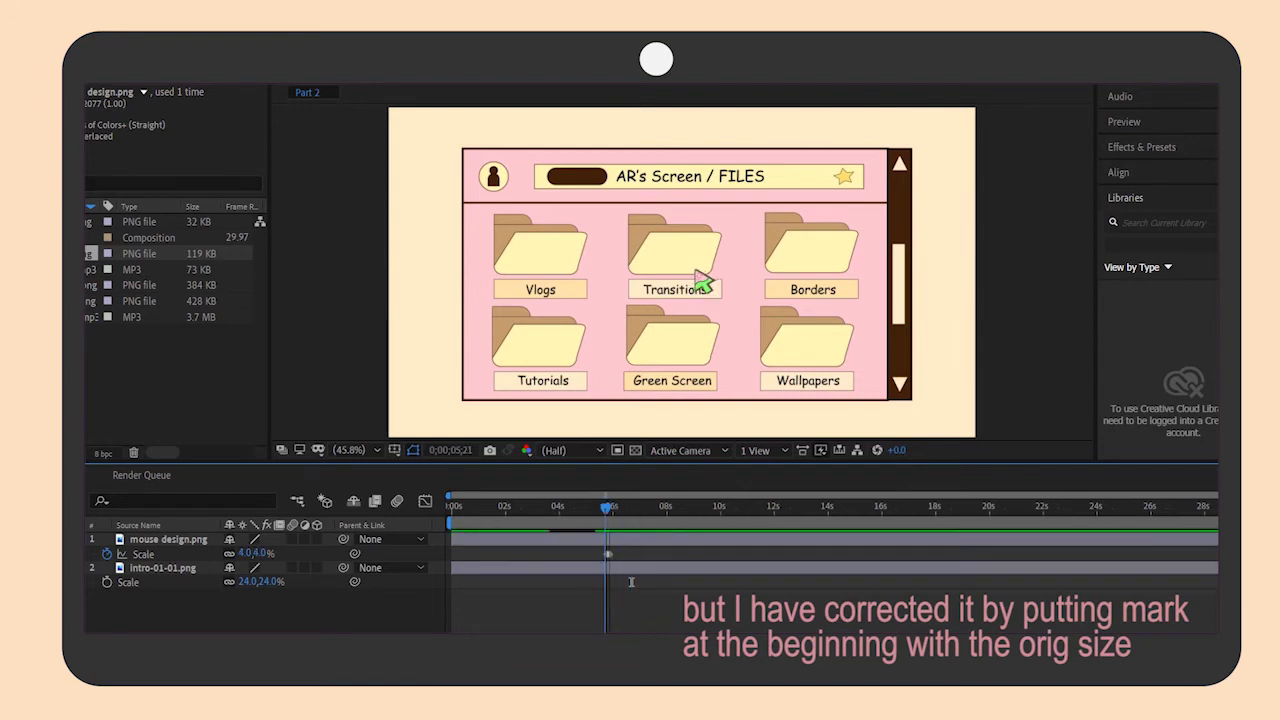
{"action": "key", "text": "Page_Down"}
{"action": "key", "text": "Page_Down"}
{"action": "key", "text": "Page_Down"}
{"action": "key", "text": "Page_Up"}
{"action": "key", "text": "Page_Up"}
{"action": "key", "text": "Page_Up"}
{"action": "key", "text": "Page_Down"}
{"action": "key", "text": "Page_Down"}
{"action": "key", "text": "Page_Down"}
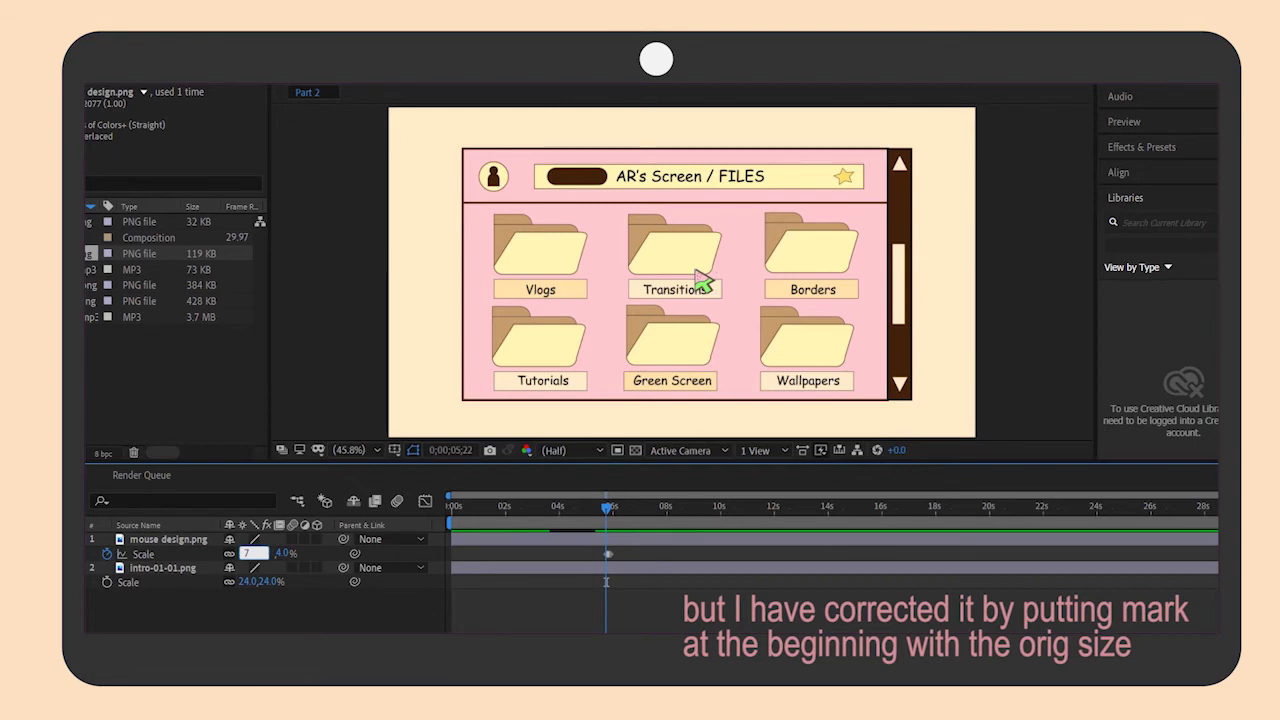
{"action": "key", "text": "Return"}
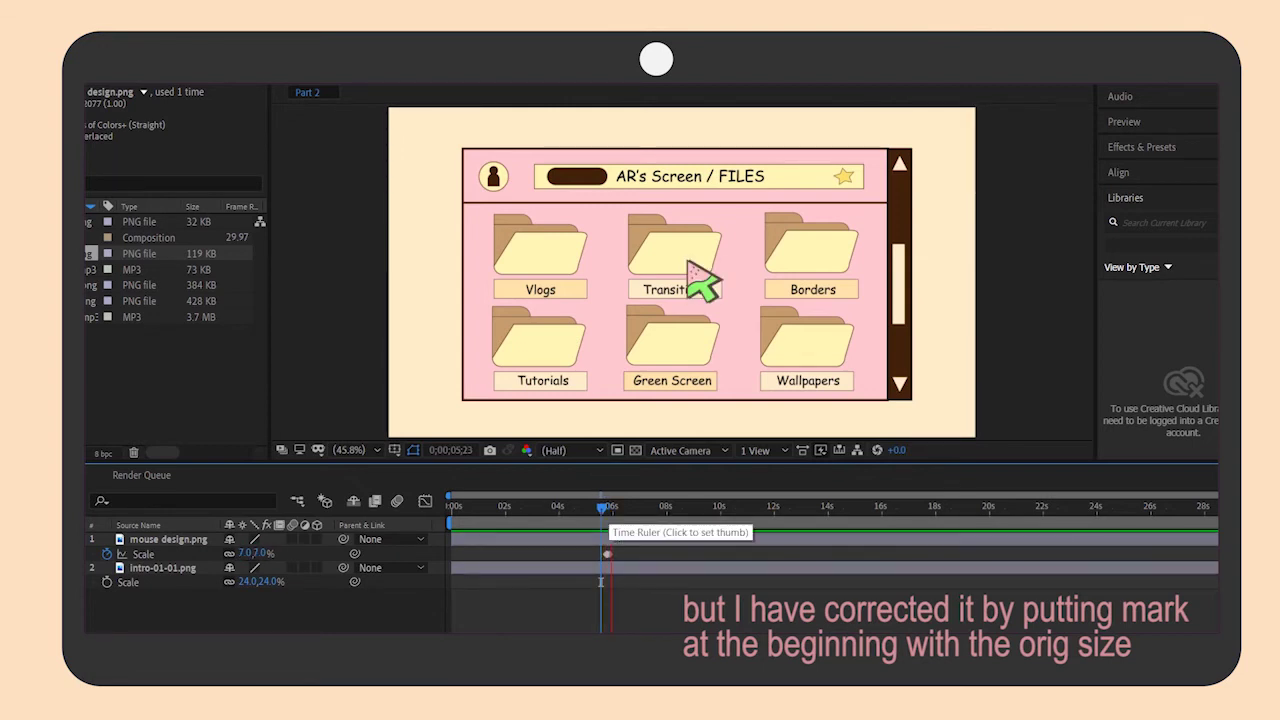
{"action": "key", "text": "space"}
{"action": "key", "text": "space"}
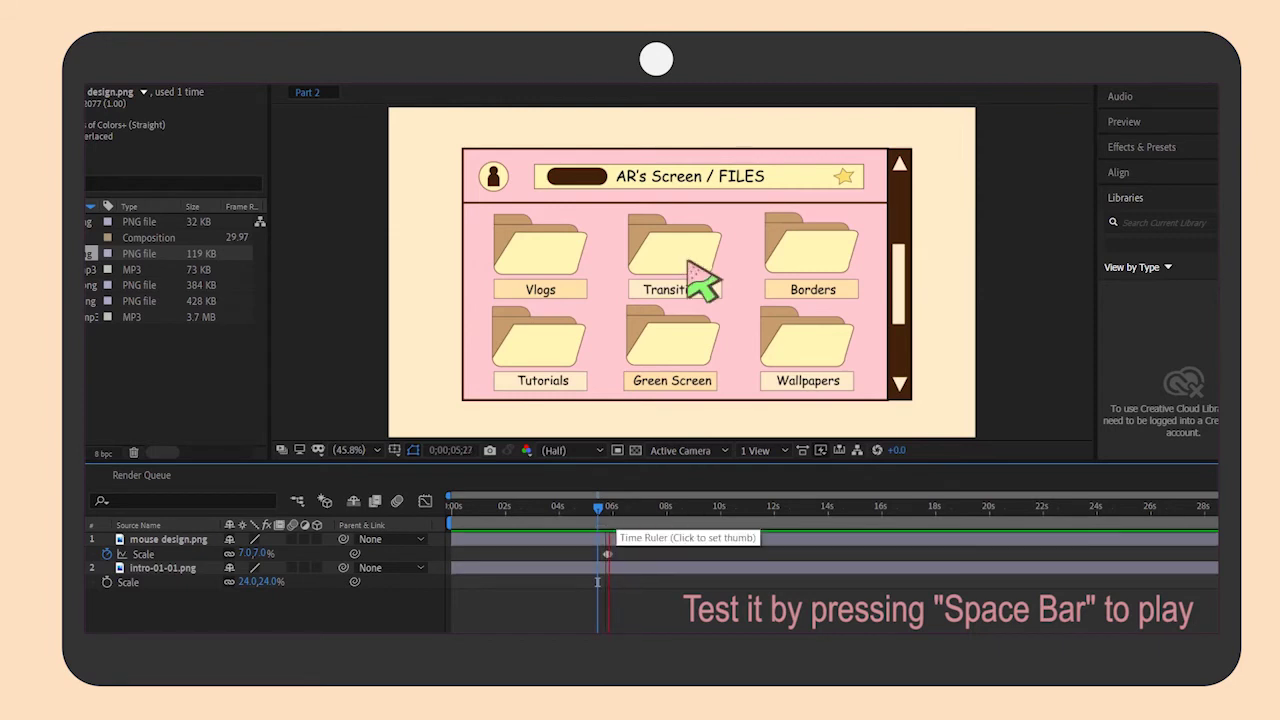
{"action": "key", "text": "space"}
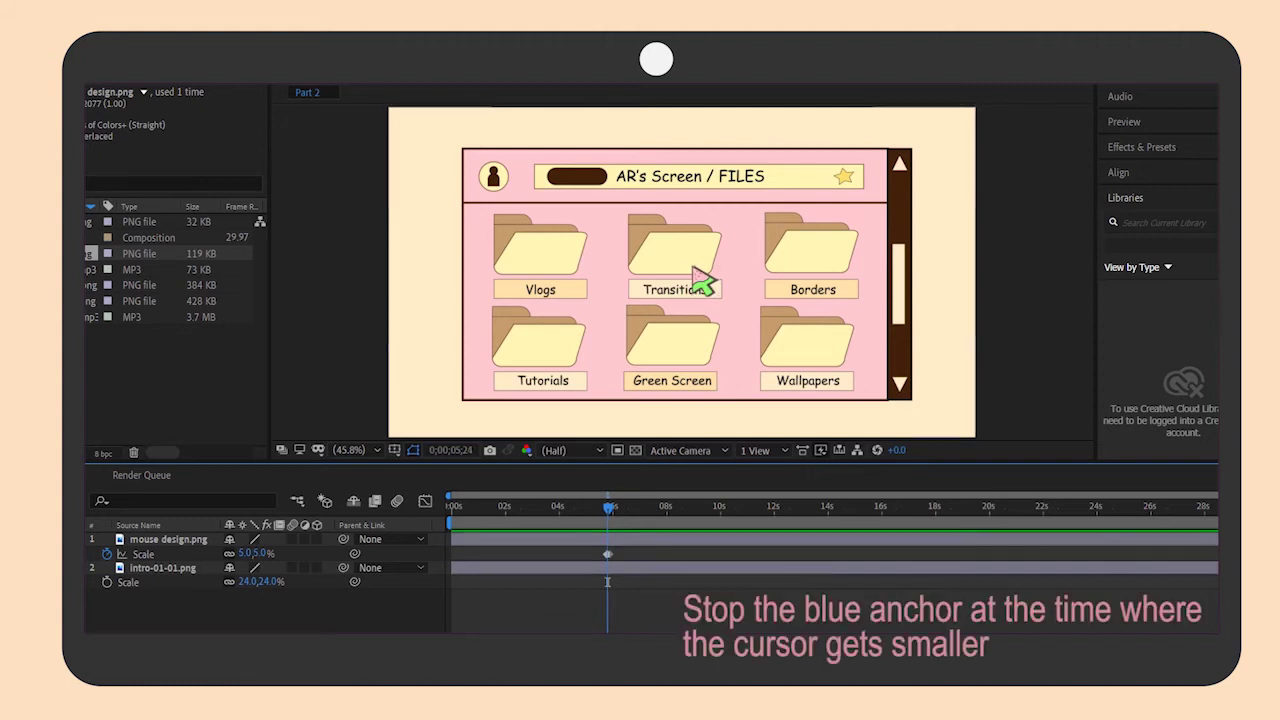
Split intro-01-01.png at the 5;24 click and delete its later part
{"action": "left_click", "coordinate": [607, 570]}
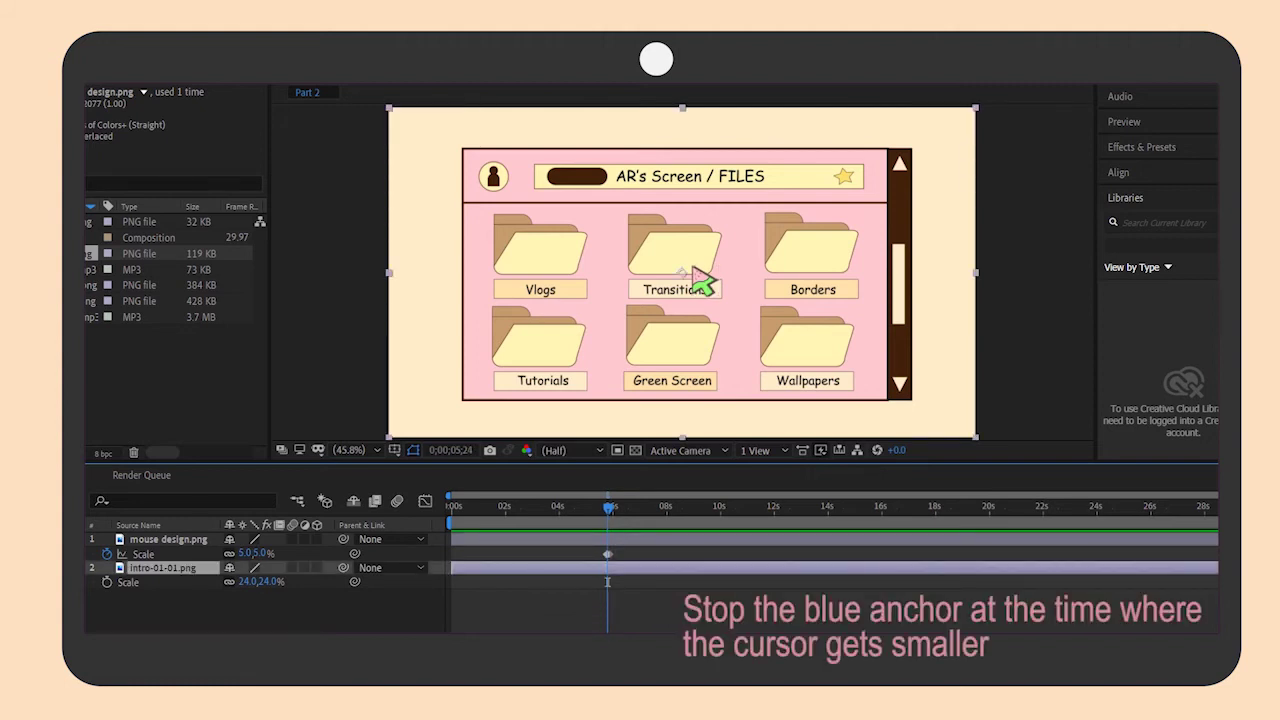
{"action": "key", "text": "ctrl+shift+d"}
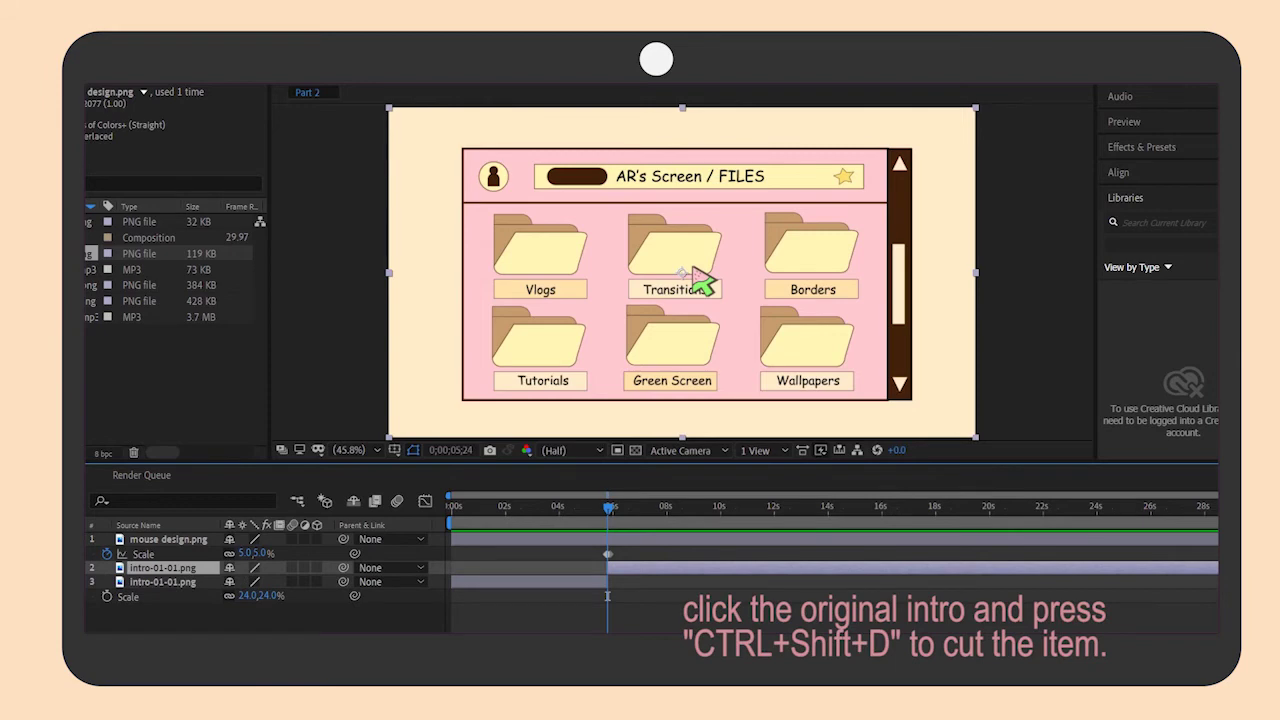
{"action": "key", "text": "Delete"}
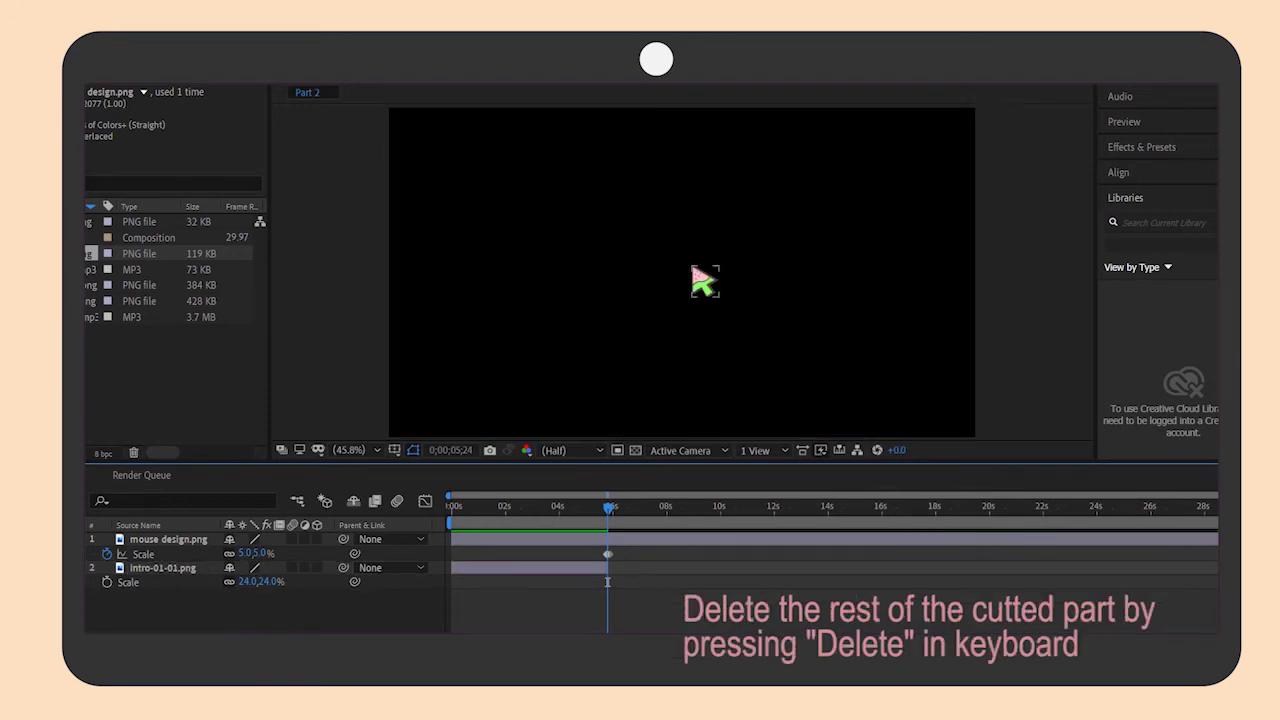
Select intro click transition-01.png in the Project panel
{"action": "left_click", "coordinate": [140, 269]}
{"action": "left_click", "coordinate": [140, 285]}
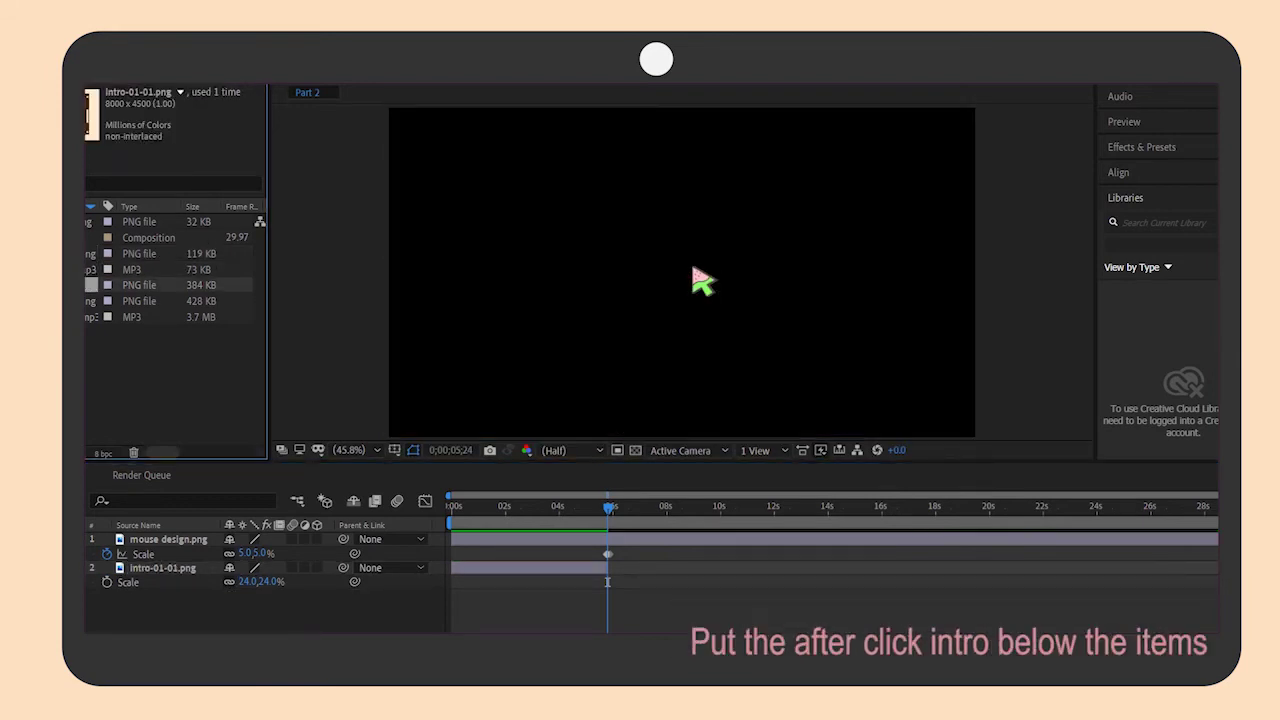
{"action": "left_click", "coordinate": [140, 301]}
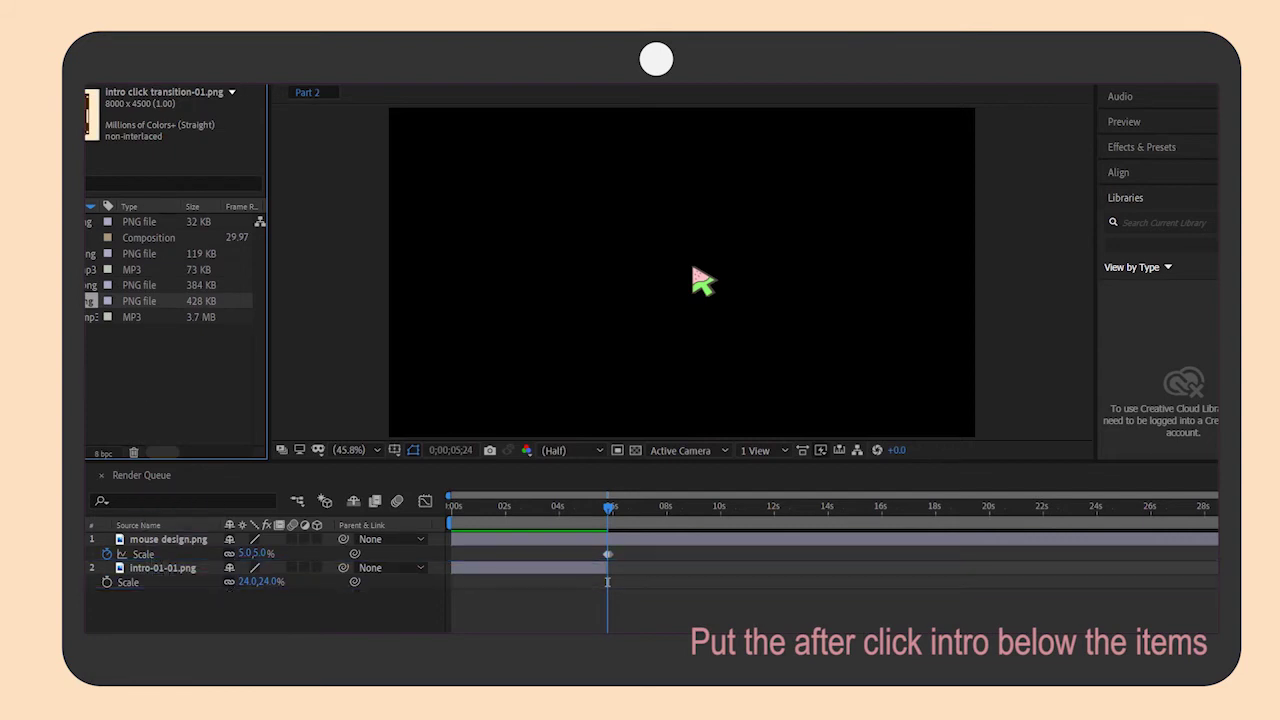
Add intro click transition-01.png as the bottom layer, scaled to 24%
{"action": "left_click_drag", "start_coordinate": [140, 301], "coordinate": [170, 596]}
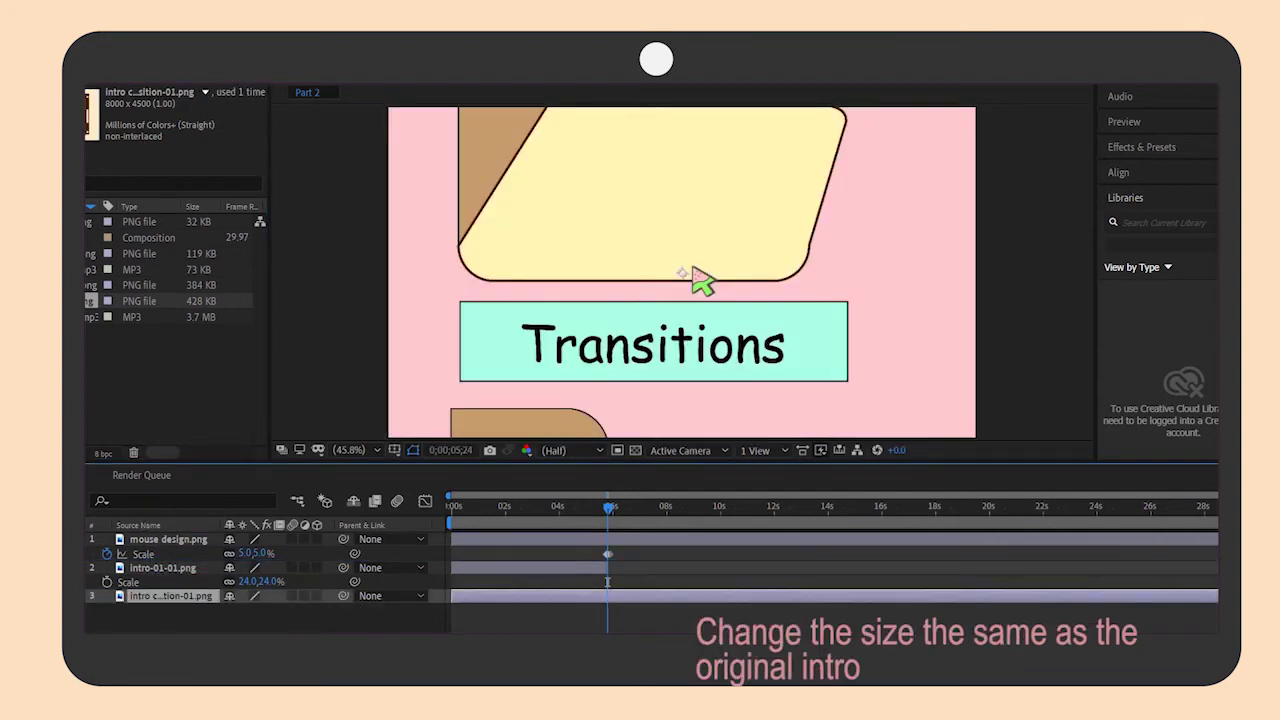
{"action": "key", "text": "s"}
{"action": "left_click", "coordinate": [250, 609]}
{"action": "key", "text": "Return"}
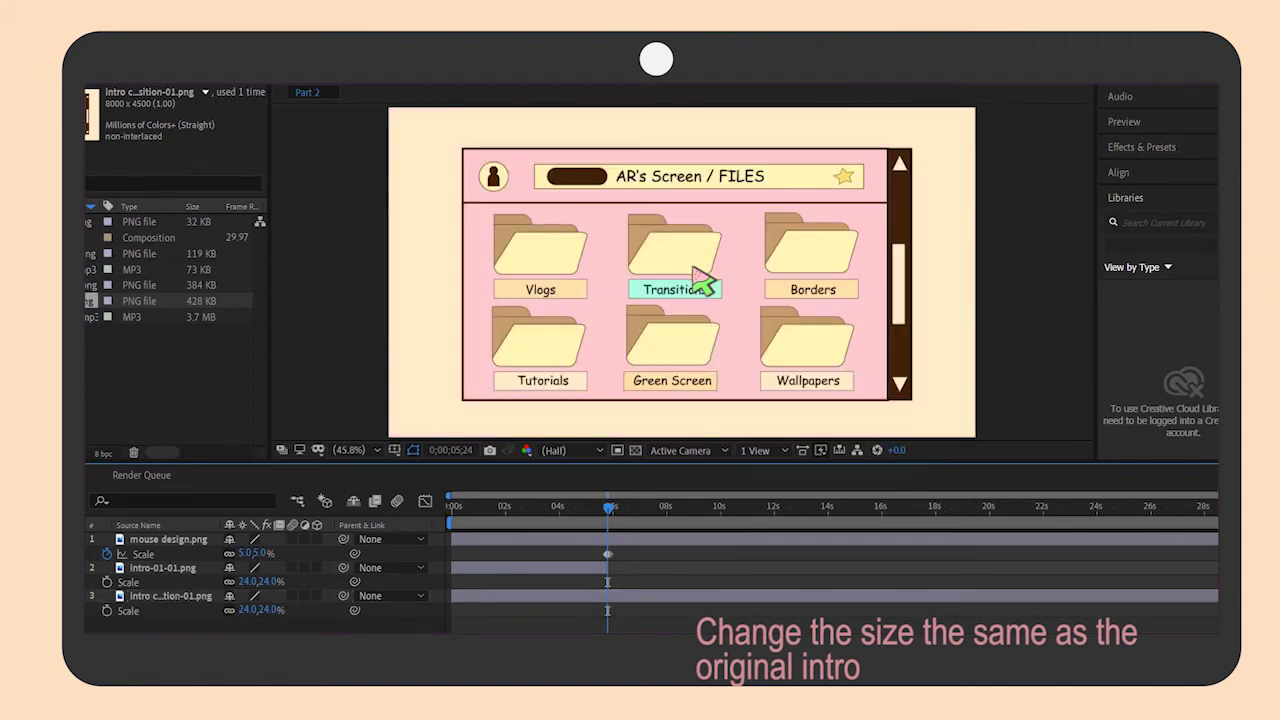
Make the after-click layer start exactly at the click moment, 5;24
{"action": "left_click_drag", "start_coordinate": [600, 596], "coordinate": [702, 596]}
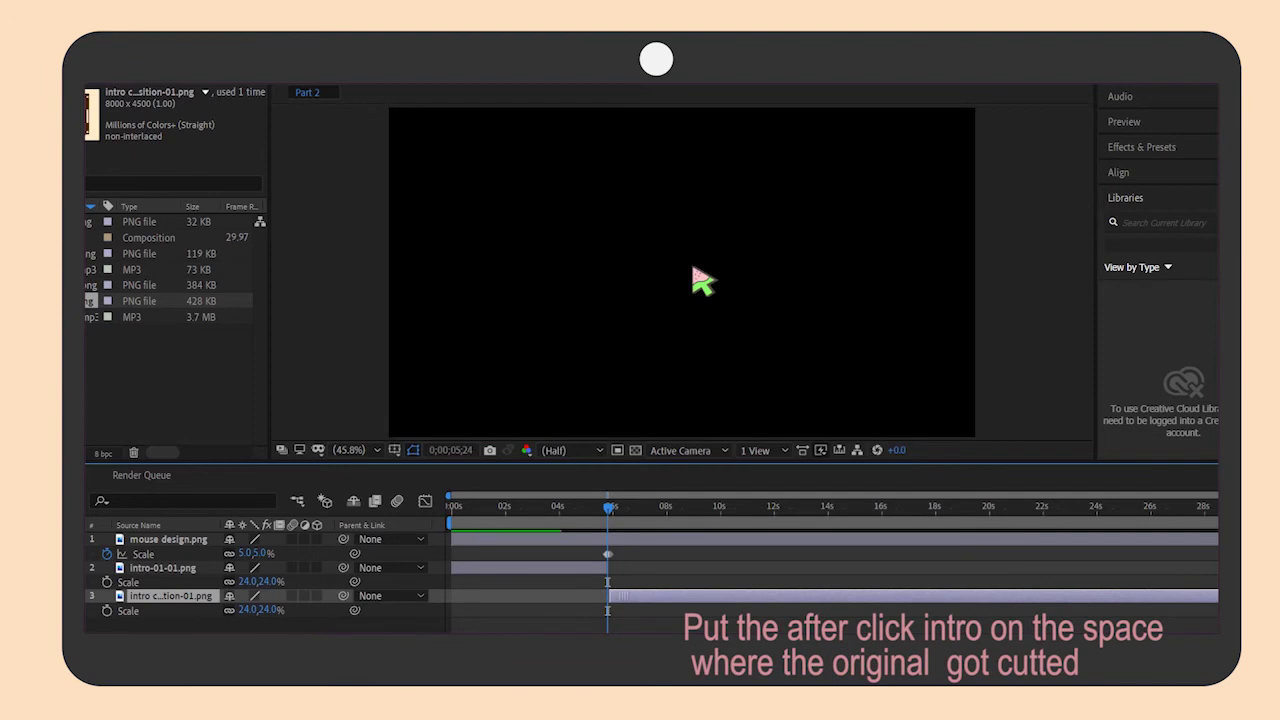
{"action": "key", "text": "equal"}
{"action": "key", "text": "equal"}
{"action": "key", "text": "equal"}
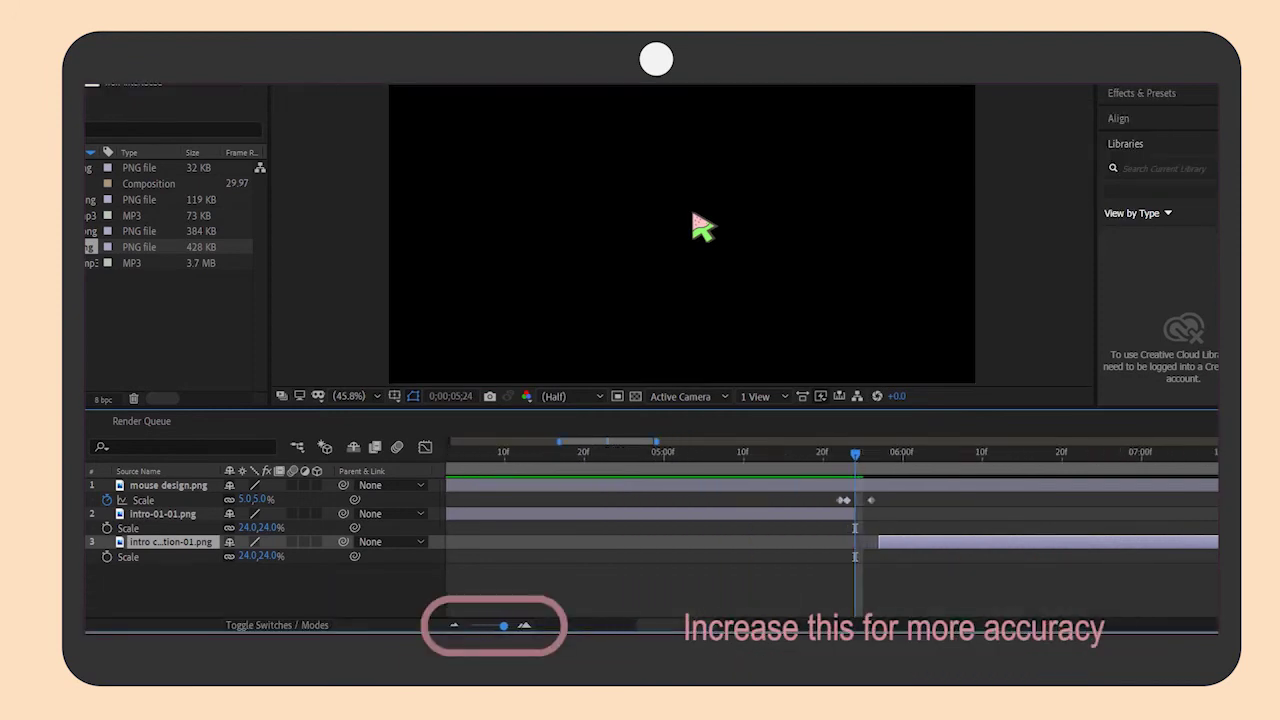
{"action": "key", "text": "bracketleft"}
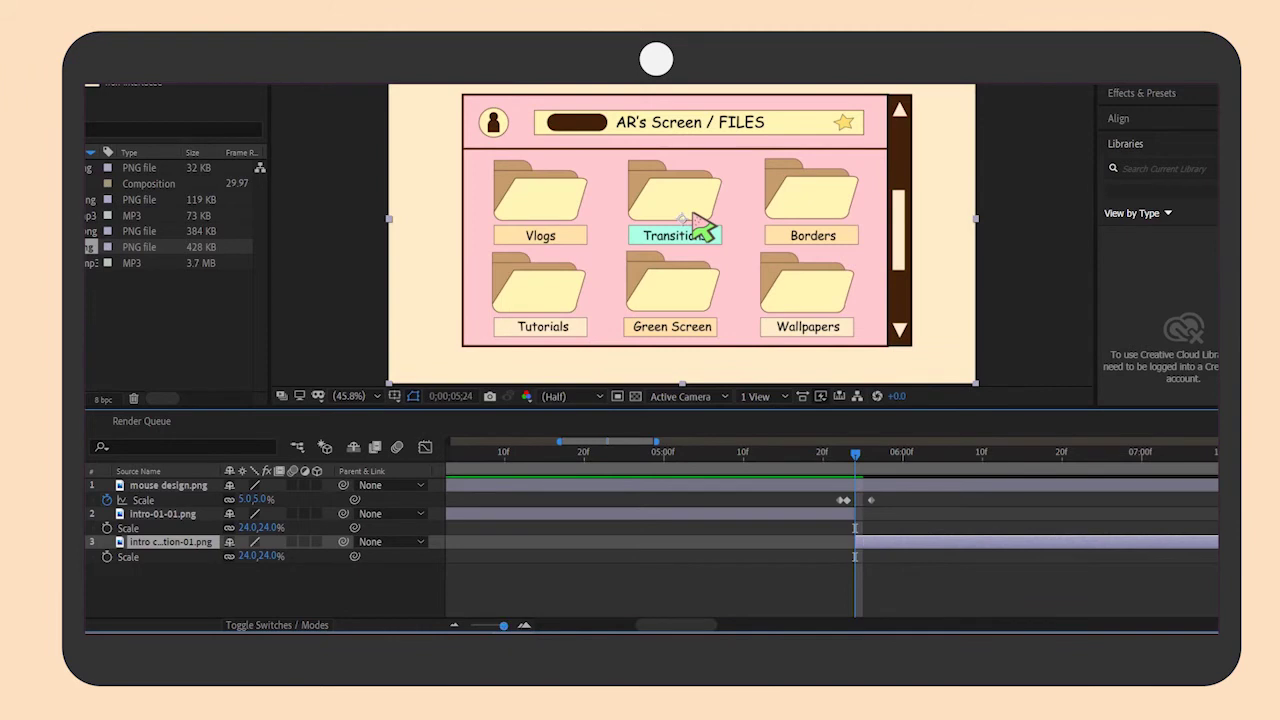
{"action": "key", "text": "minus"}
{"action": "key", "text": "minus"}
{"action": "key", "text": "minus"}
Preview the click animation from the start and stop just after the click
{"action": "key", "text": "Home"}
{"action": "key", "text": "space"}
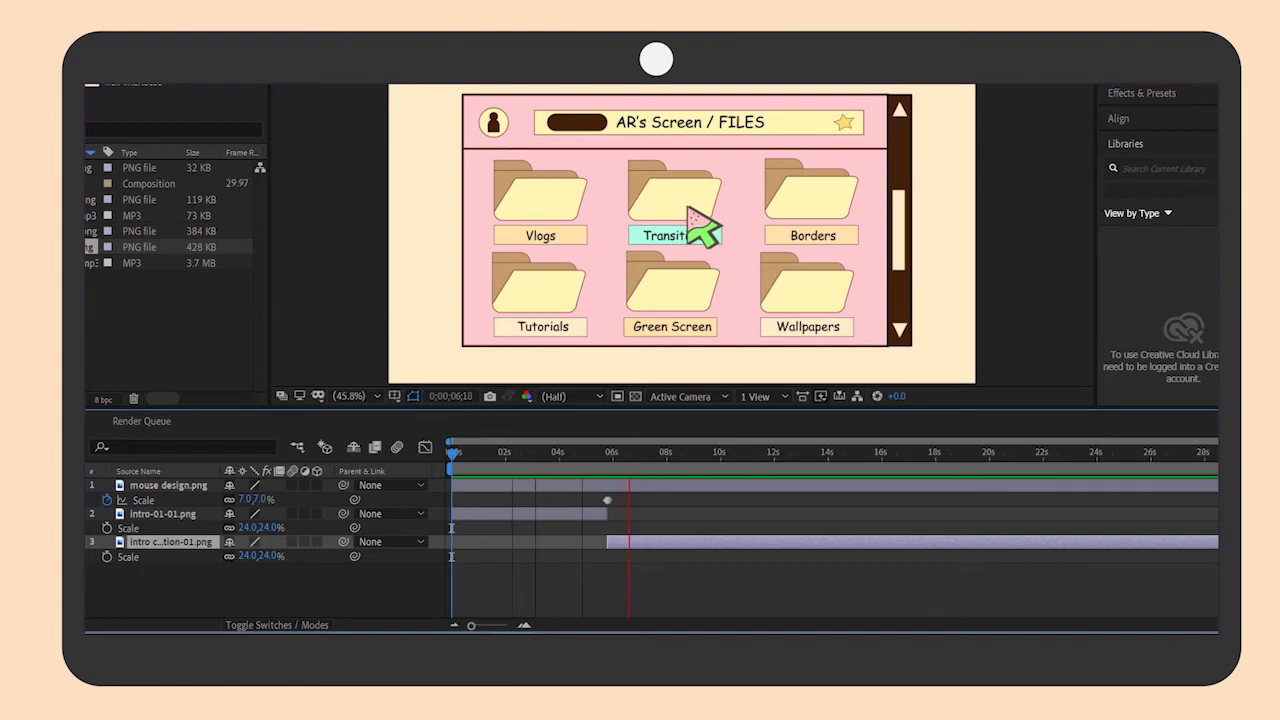
{"action": "key", "text": "space"}
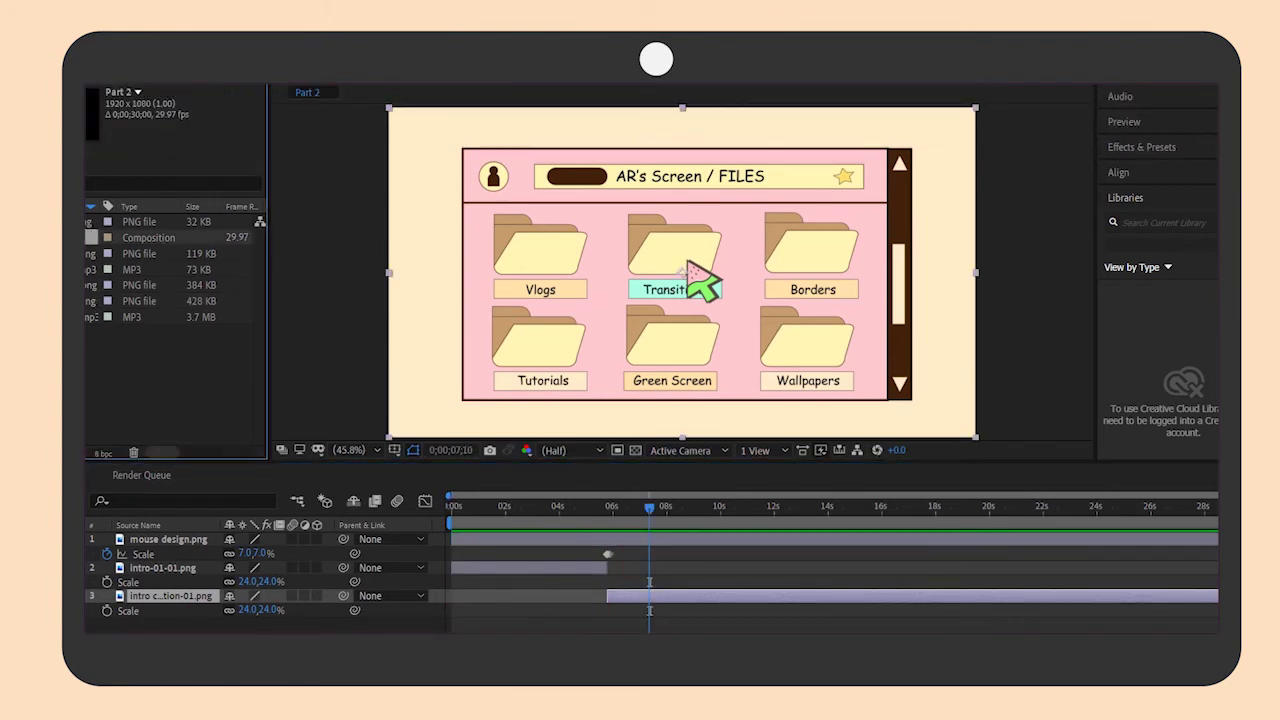
Place Untitled-1.png as the top layer, starting at the click frame, about 5;25
{"action": "left_click", "coordinate": [150, 221]}
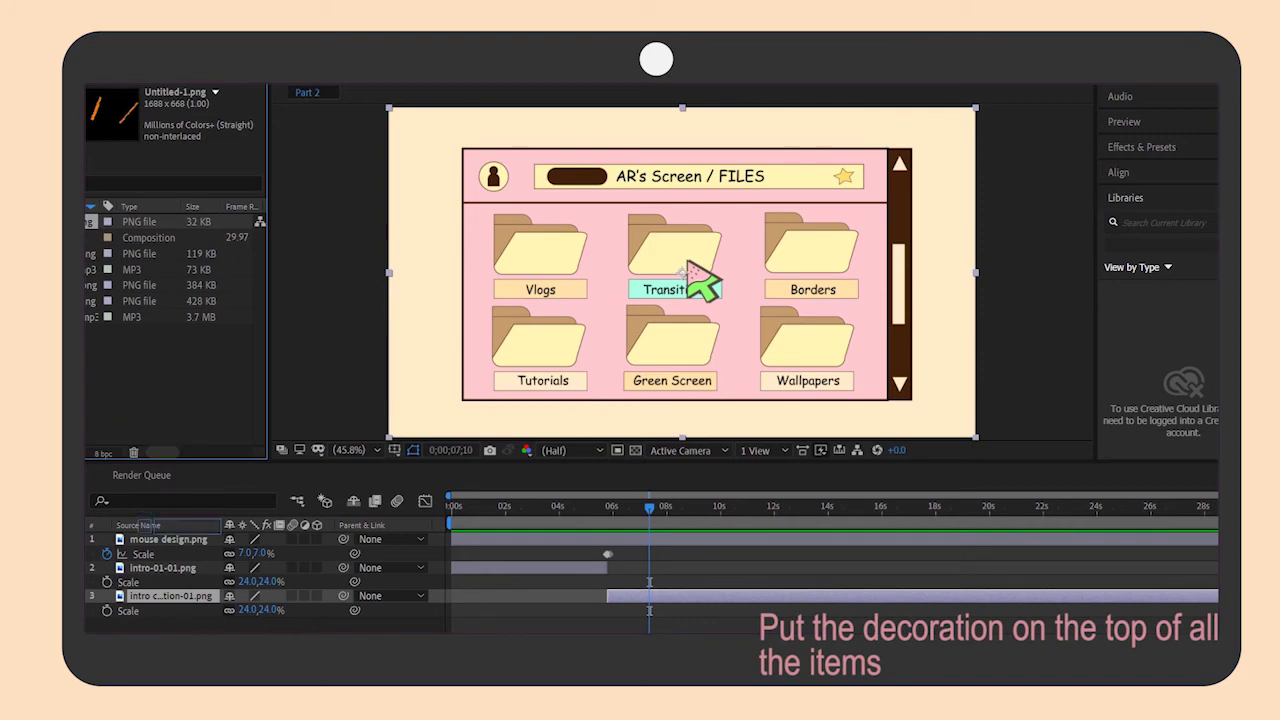
{"action": "left_click_drag", "start_coordinate": [126, 330], "coordinate": [170, 535]}
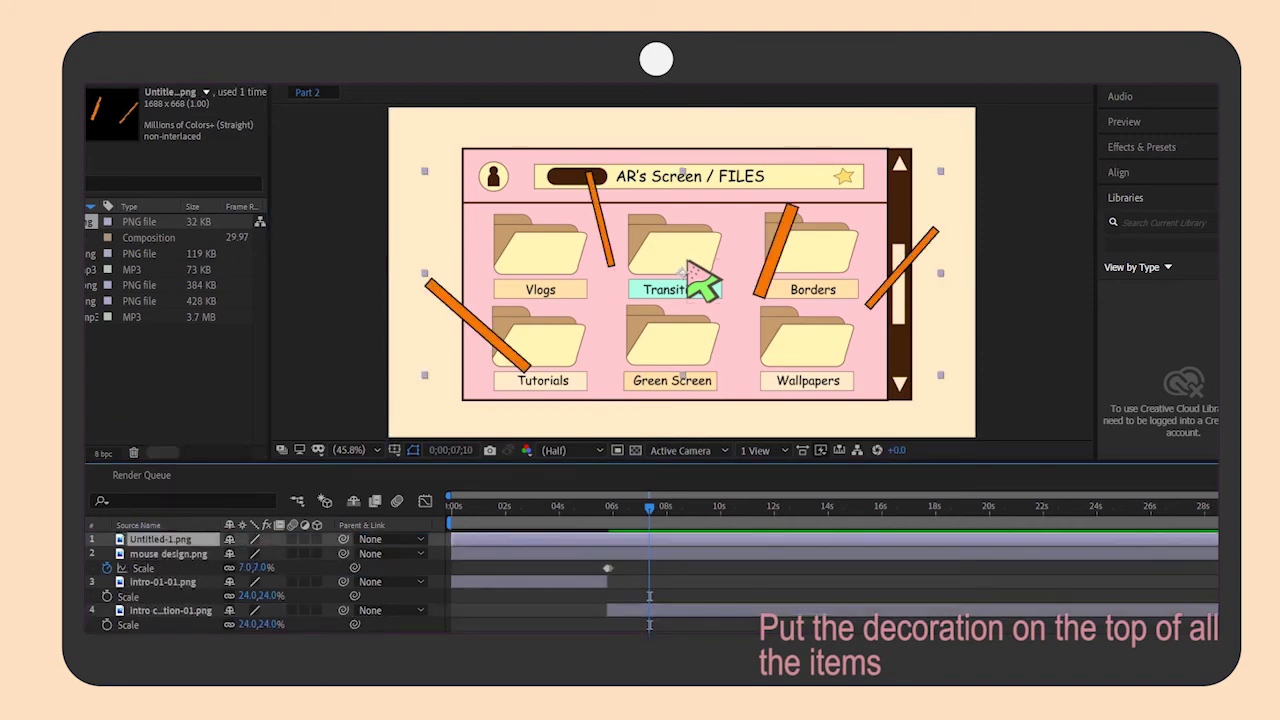
{"action": "left_click_drag", "start_coordinate": [455, 539], "coordinate": [610, 539]}
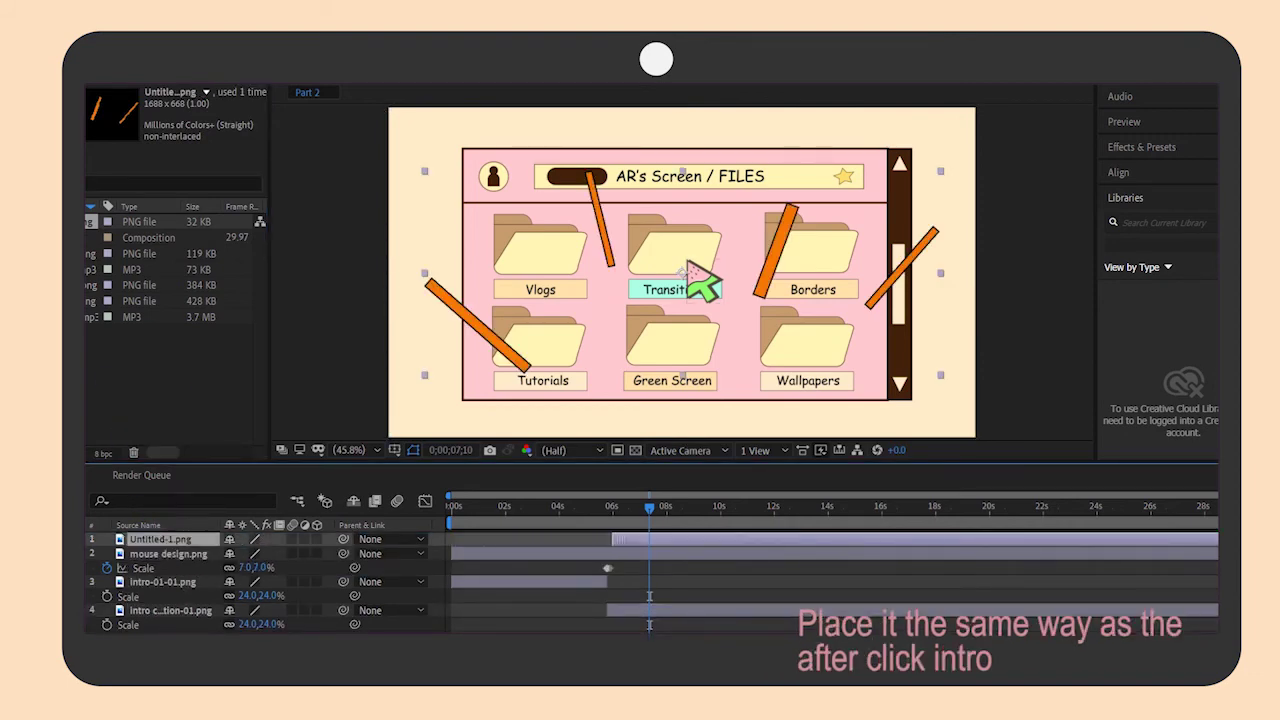
{"action": "left_click", "coordinate": [610, 506]}
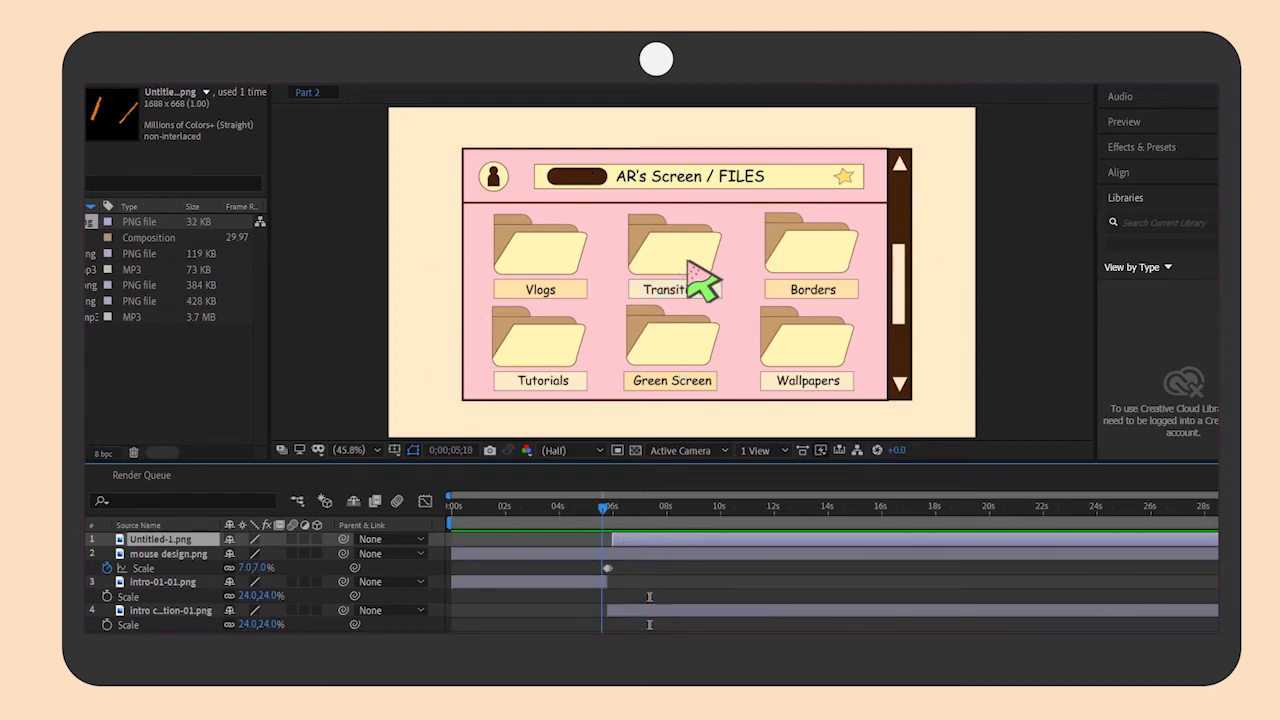
{"action": "key", "text": "Page_Up"}
{"action": "key", "text": "Page_Up"}
{"action": "key", "text": "Page_Up"}
{"action": "left_click_drag", "start_coordinate": [649, 596], "coordinate": [607, 596]}
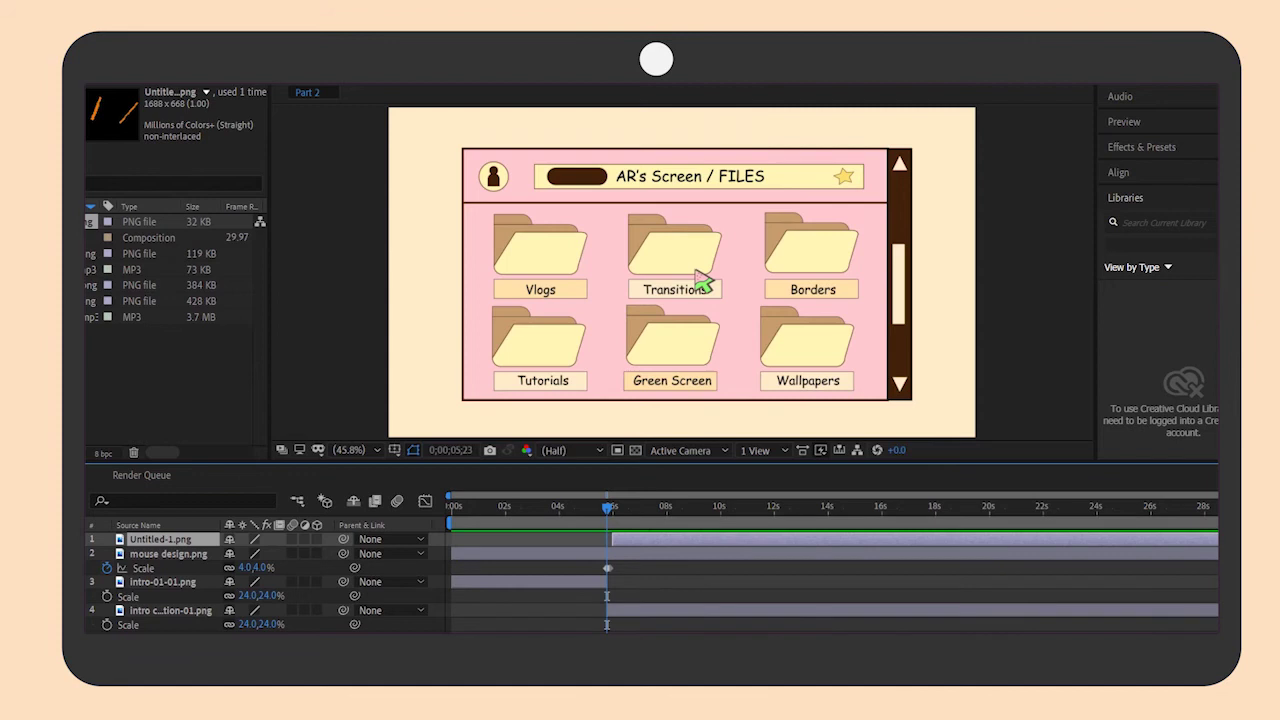
{"action": "key", "text": "equal"}
{"action": "key", "text": "equal"}
{"action": "key", "text": "equal"}
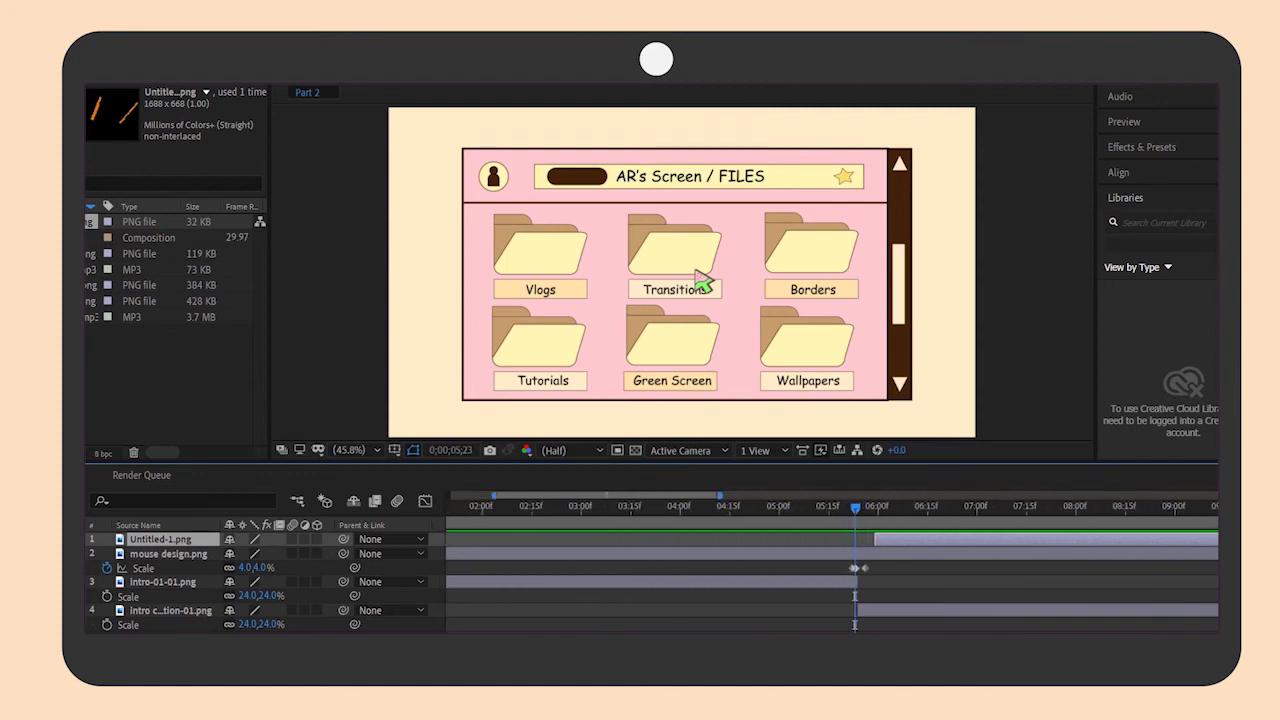
{"action": "key", "text": "bracketleft"}
Shrink the burst decoration to 18% around the pointer
{"action": "key", "text": "Page_Down"}
{"action": "key", "text": "Page_Down"}
{"action": "key", "text": "s"}
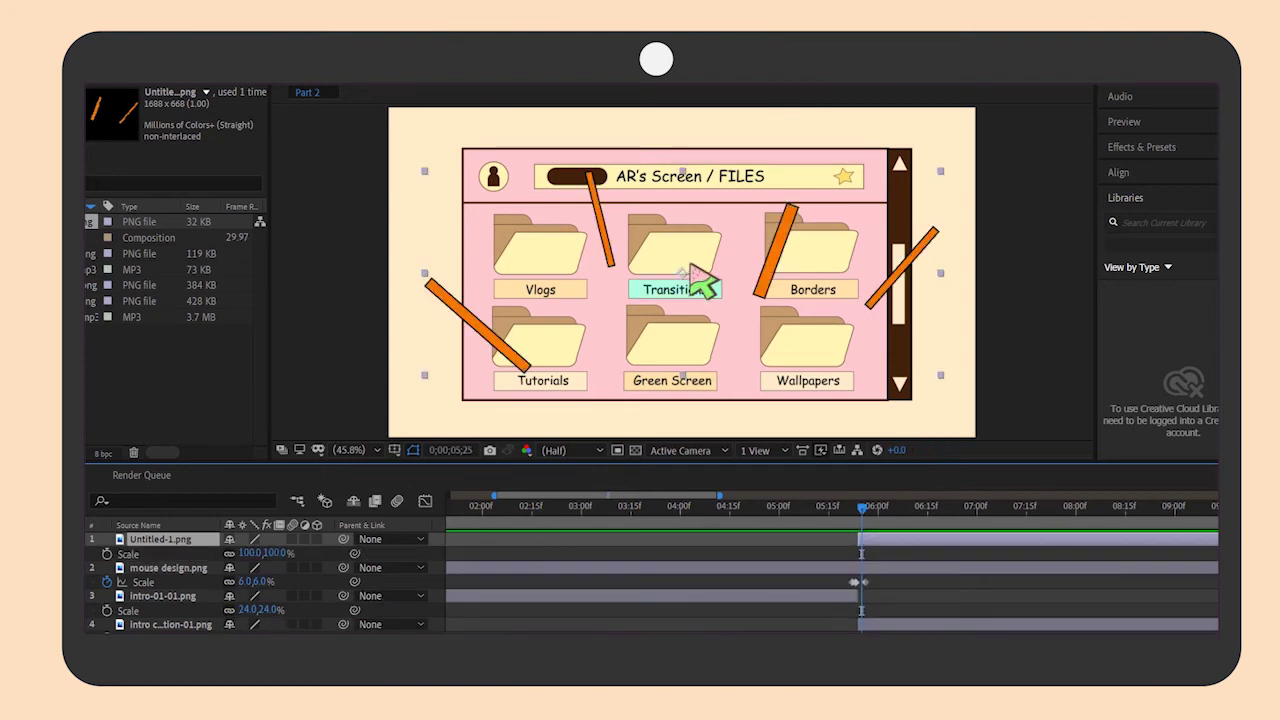
{"action": "left_click_drag", "start_coordinate": [262, 553], "coordinate": [217, 553]}
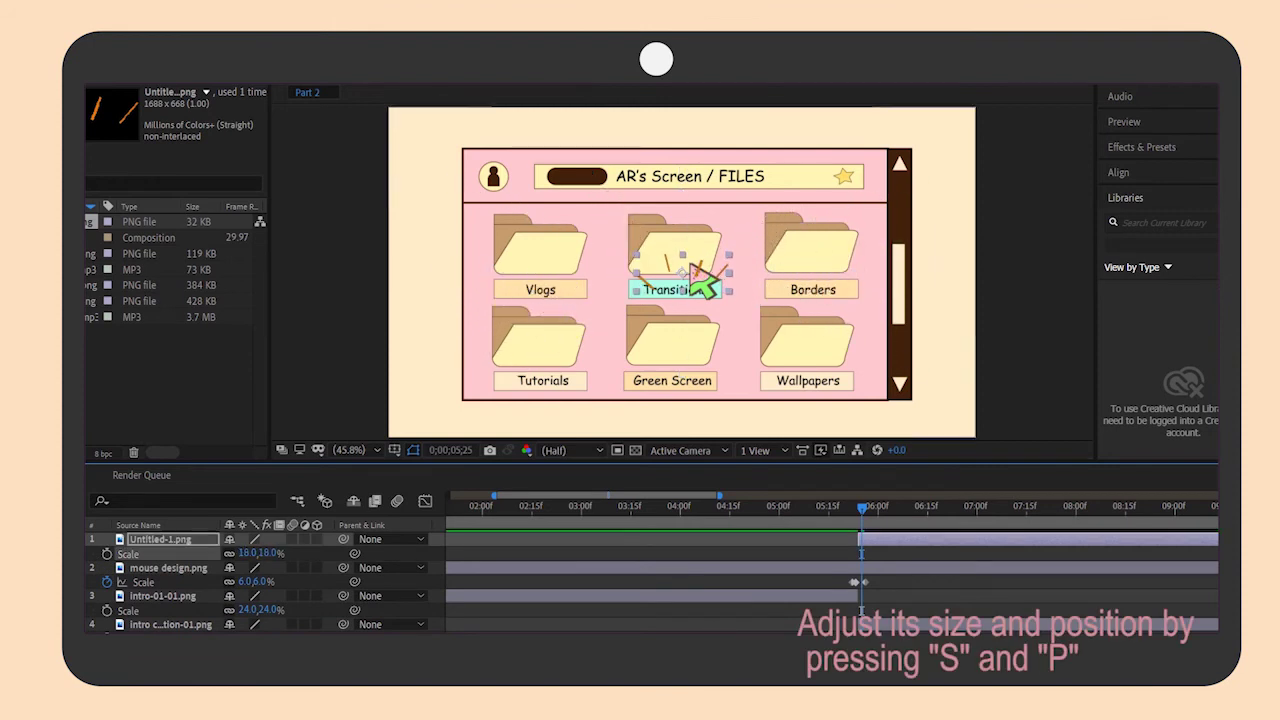
Move the orange burst lines just above the Transitions folder, nudging them slightly up and left
{"action": "left_click_drag", "start_coordinate": [680, 270], "coordinate": [668, 216]}
{"action": "key", "text": "shift+Up"}
{"action": "key", "text": "shift+Left"}
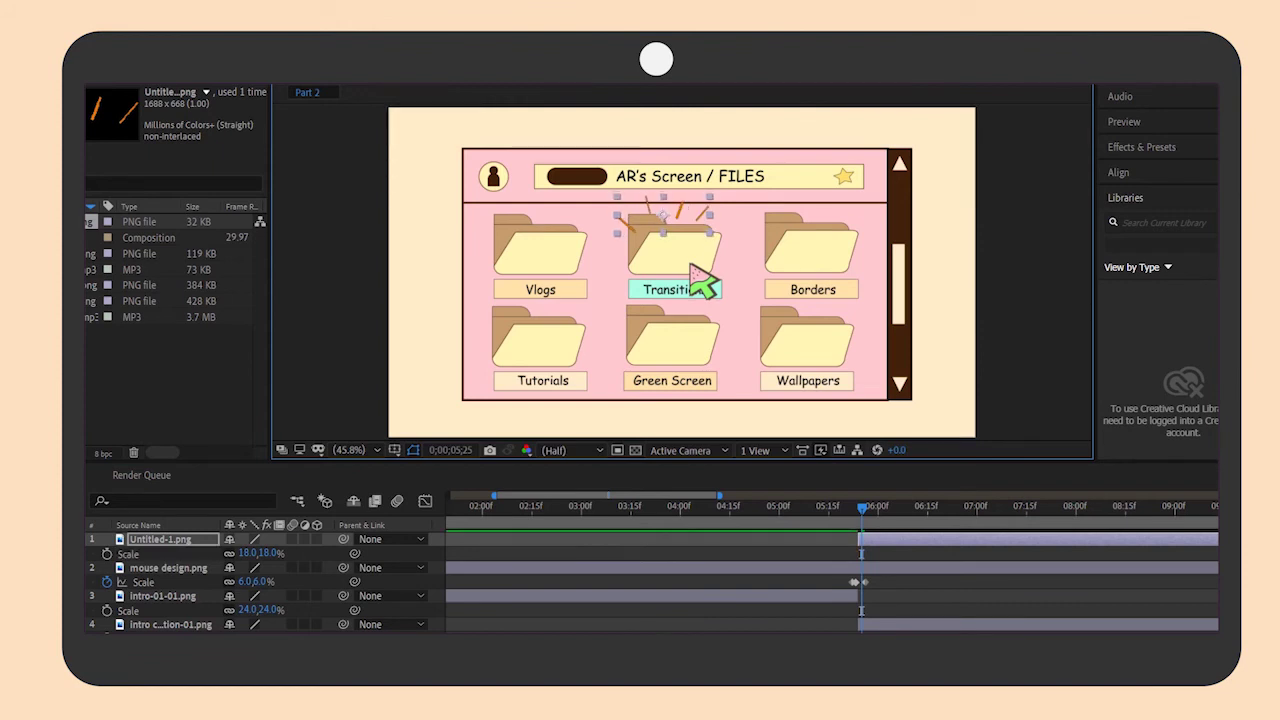
Preview the animation from the start, then return to a few frames before the click
{"action": "key", "text": "minus"}
{"action": "key", "text": "minus"}
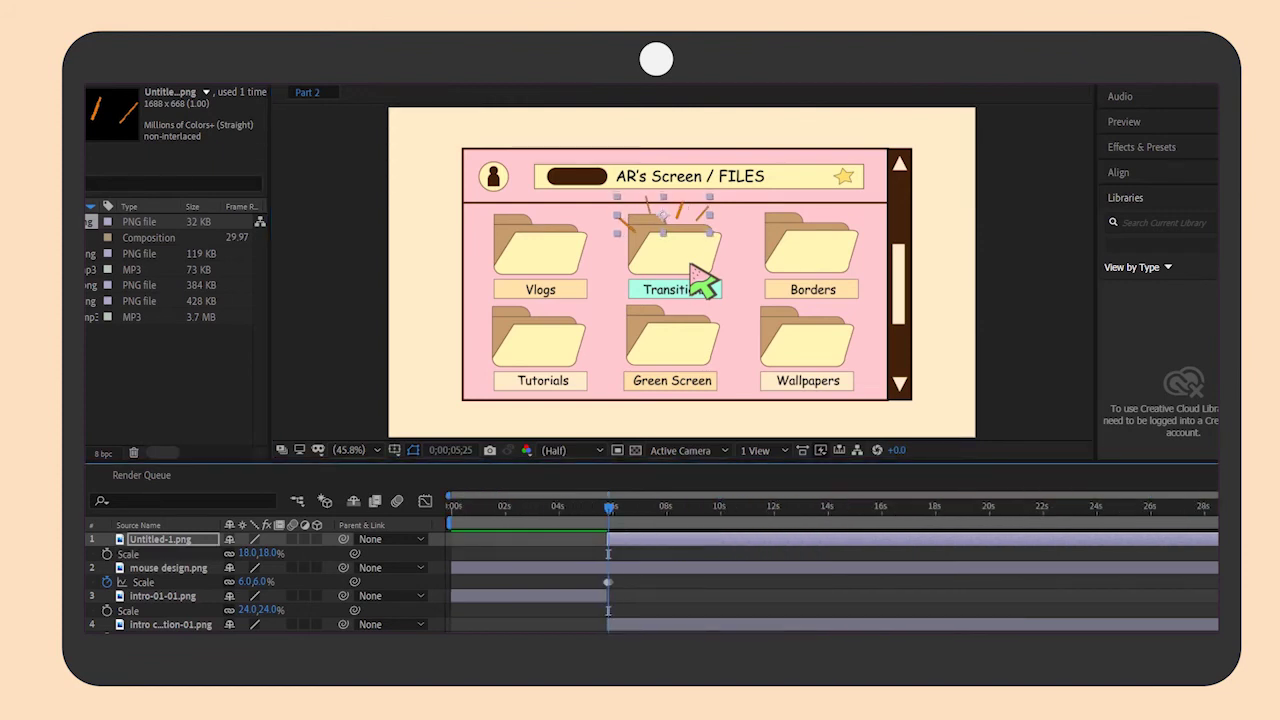
{"action": "key", "text": "Home"}
{"action": "key", "text": "space"}
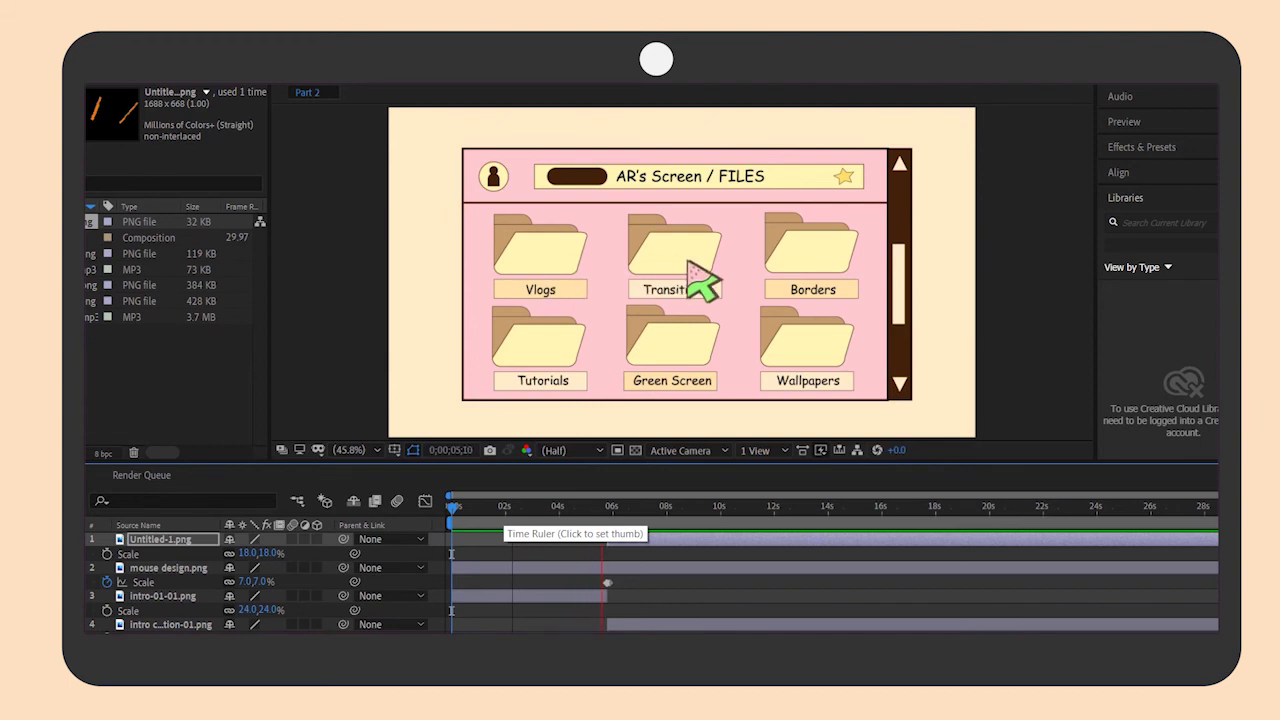
{"action": "key", "text": "space"}
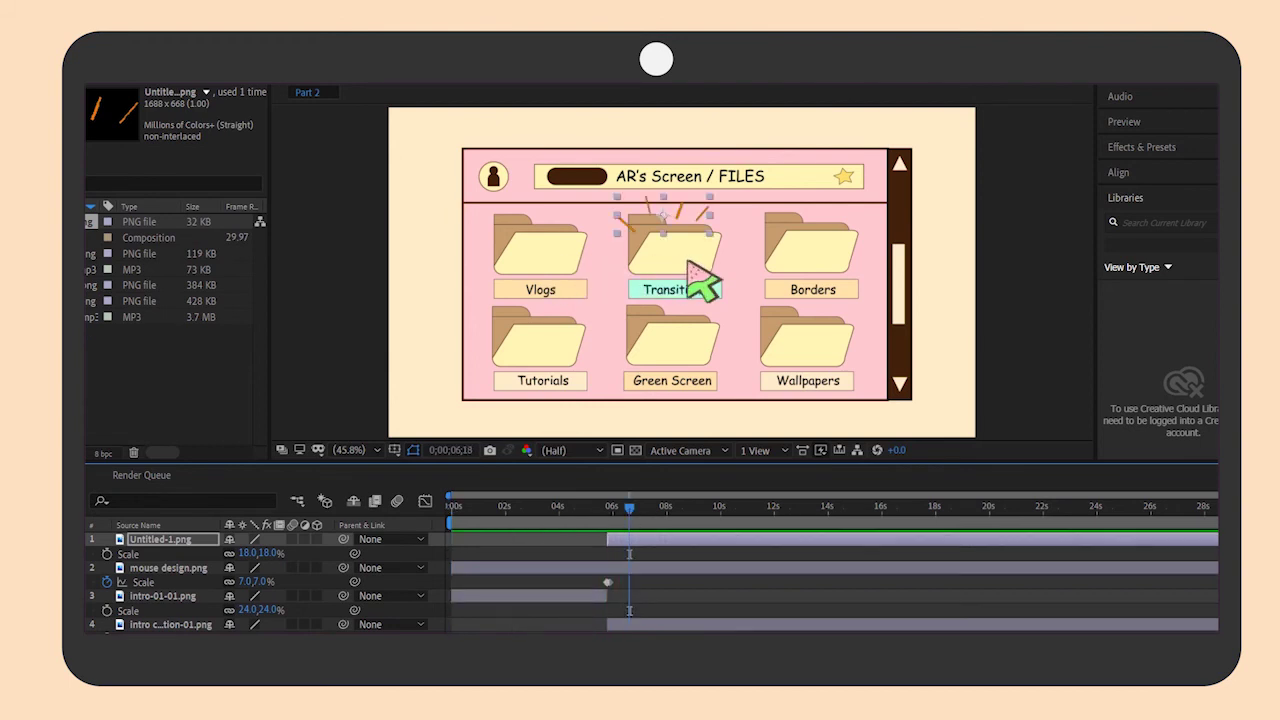
{"action": "key", "text": "j"}
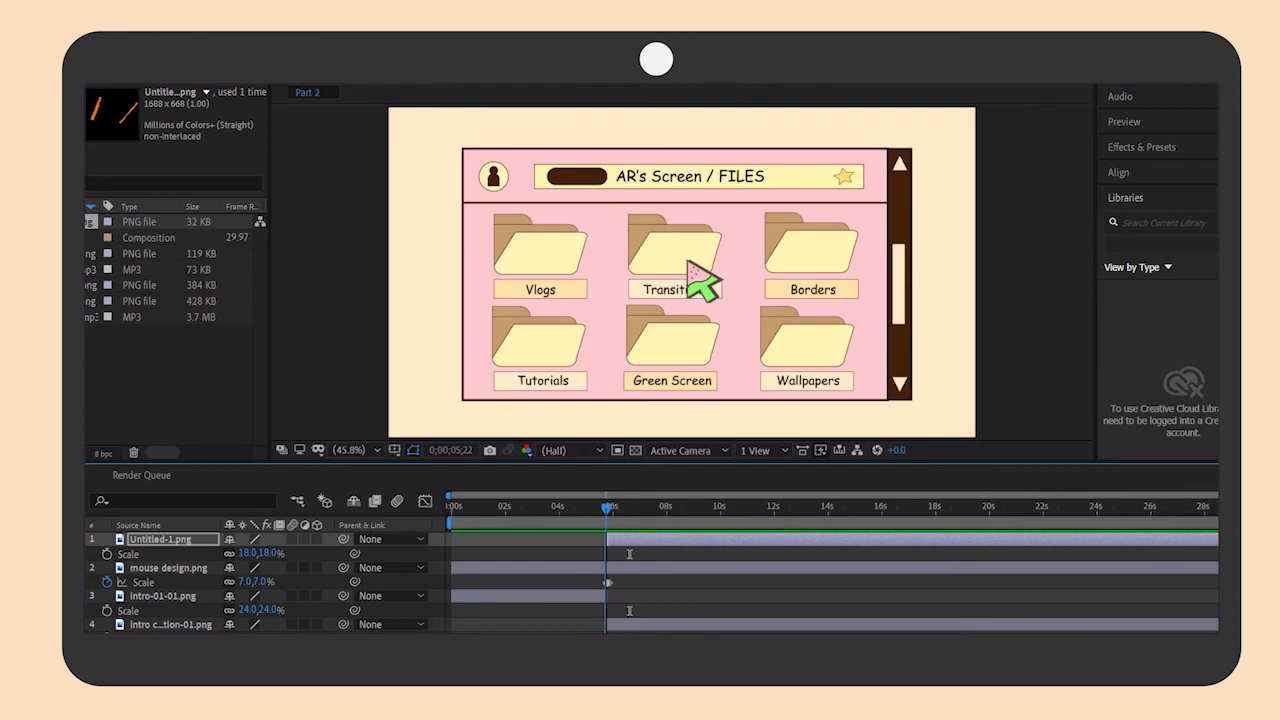
{"action": "key", "text": "Page_Up"}
{"action": "key", "text": "Page_Up"}
{"action": "key", "text": "Page_Up"}
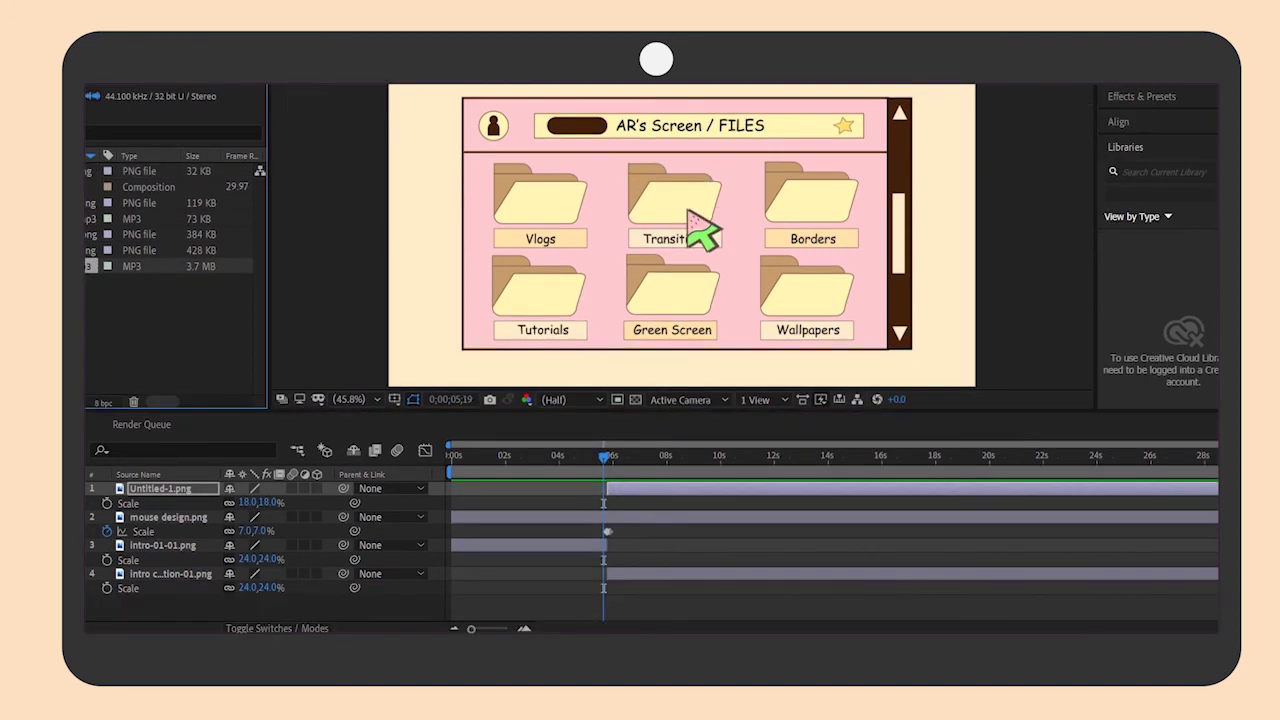
Add the 73 KB mouse-click MP3 to the timeline, starting near 5s at the click
{"action": "left_click", "coordinate": [140, 250]}
{"action": "key", "text": "Up"}
{"action": "key", "text": "Up"}
{"action": "key", "text": "Up"}
{"action": "key", "text": "Up"}
{"action": "key", "text": "Up"}
{"action": "key", "text": "Down"}
{"action": "key", "text": "Down"}
{"action": "key", "text": "Down"}
{"action": "key", "text": "Down"}
{"action": "key", "text": "Down"}
{"action": "key", "text": "Down"}
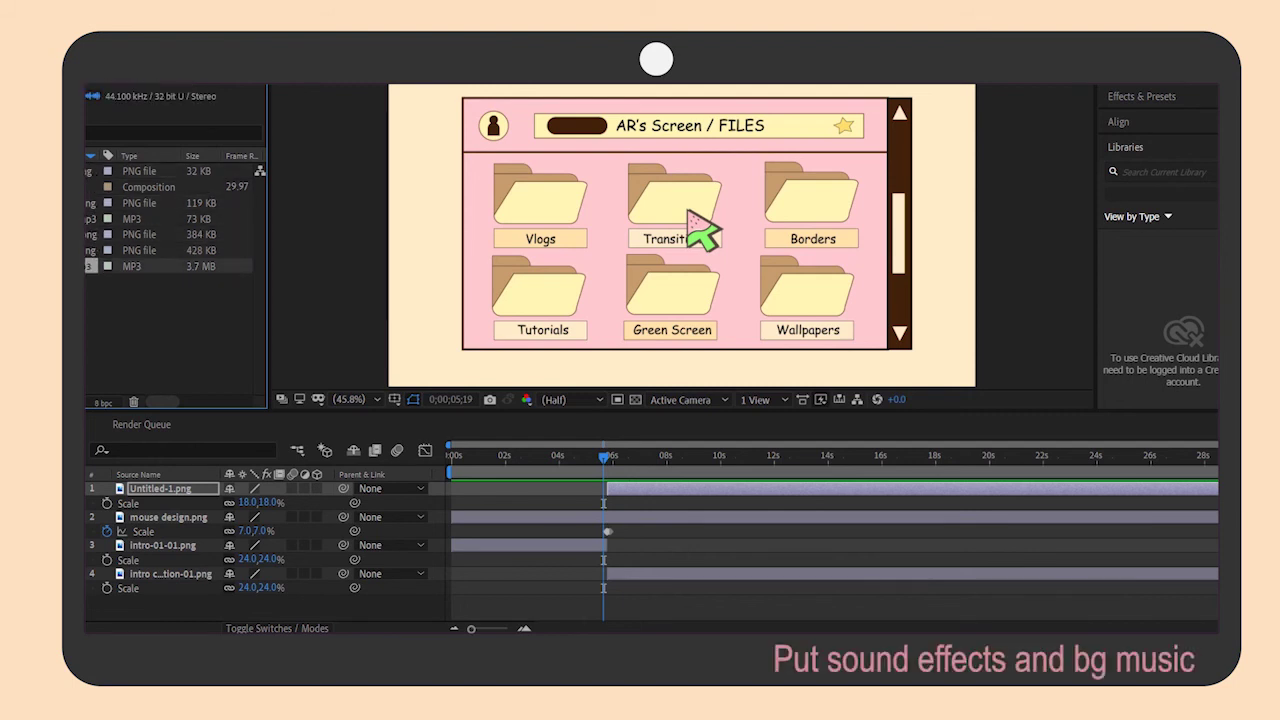
{"action": "left_click_drag", "start_coordinate": [140, 218], "coordinate": [320, 610]}
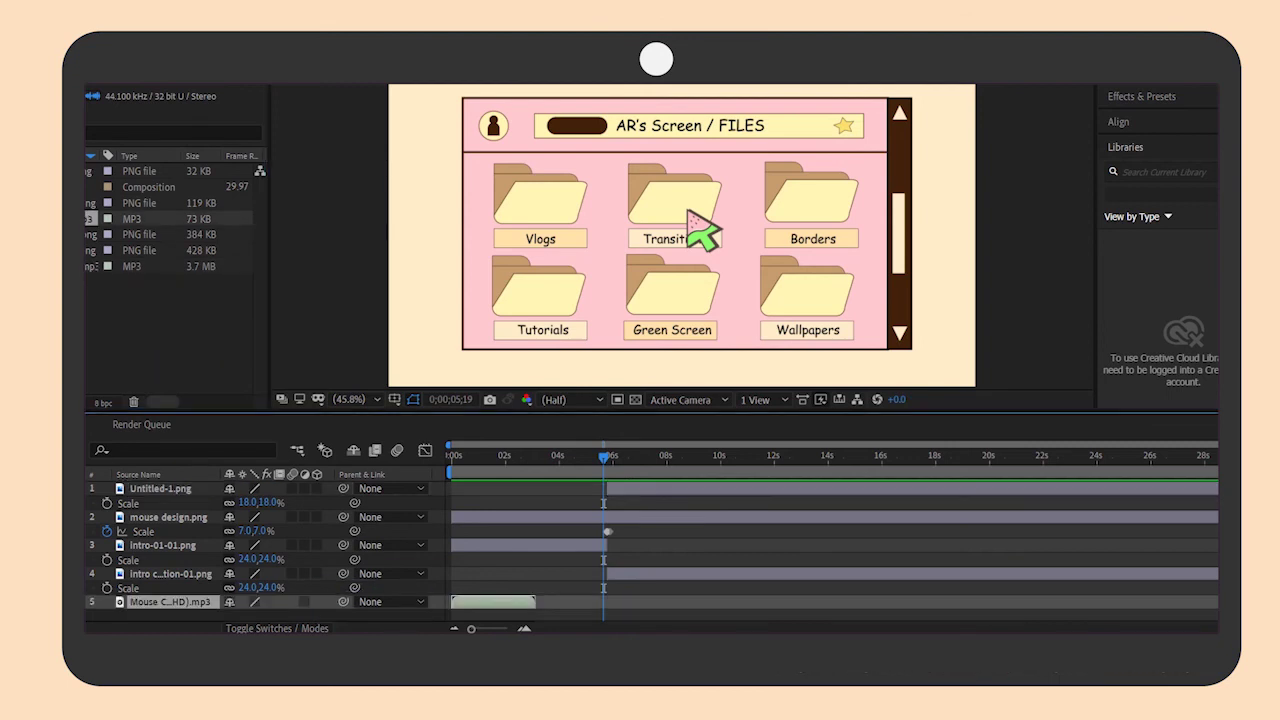
{"action": "left_click_drag", "start_coordinate": [493, 601], "coordinate": [621, 601]}
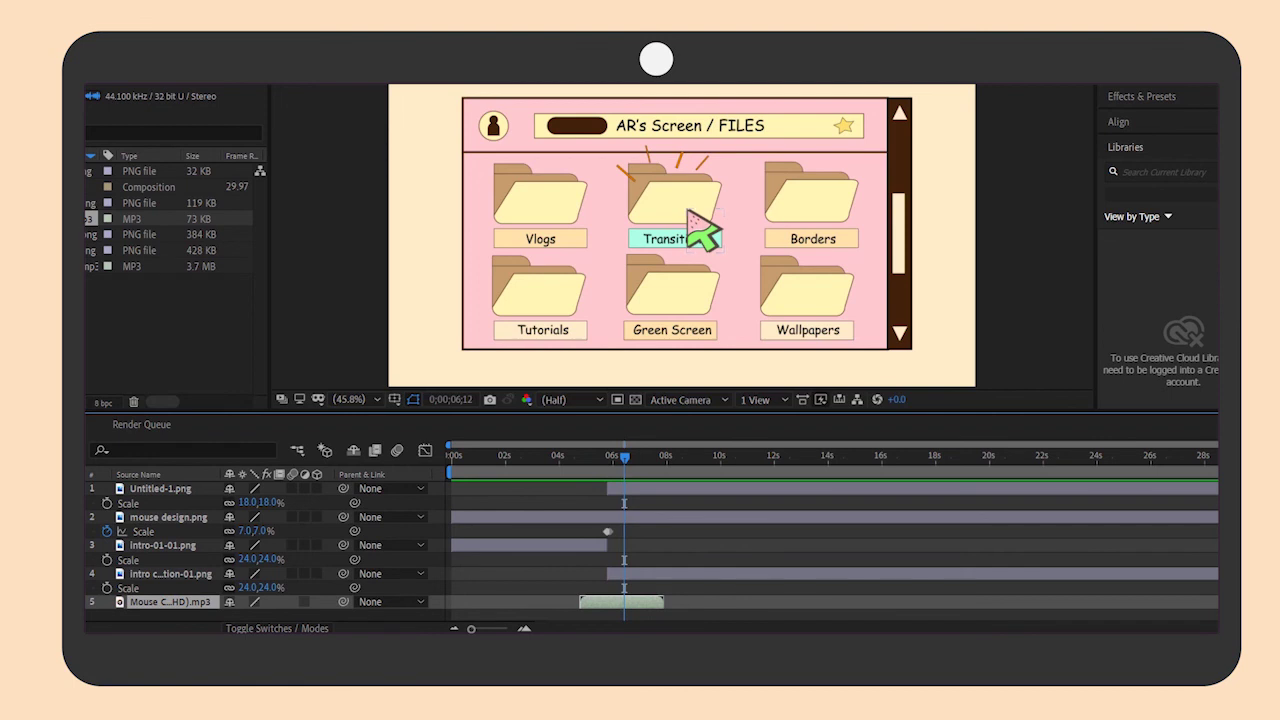
Preview the click moment together with its sound
{"action": "left_click", "coordinate": [598, 455]}
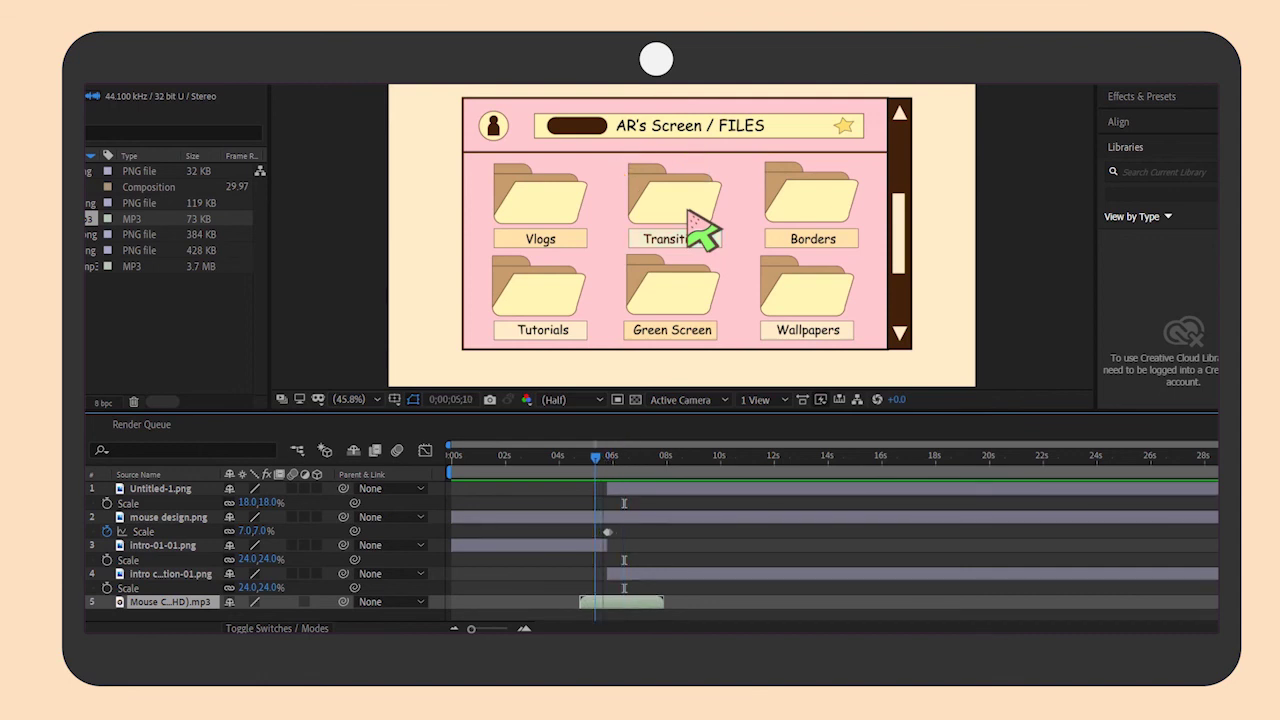
{"action": "key", "text": "space"}
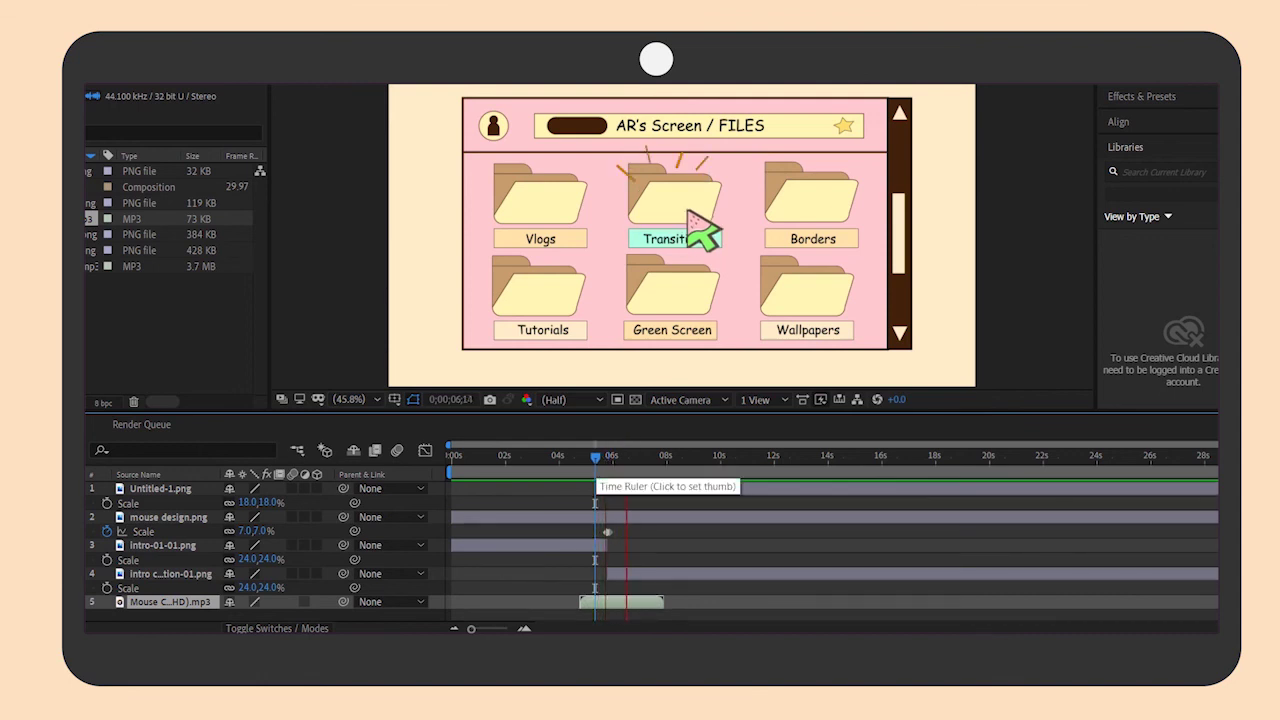
{"action": "key", "text": "space"}
{"action": "key", "text": "space"}
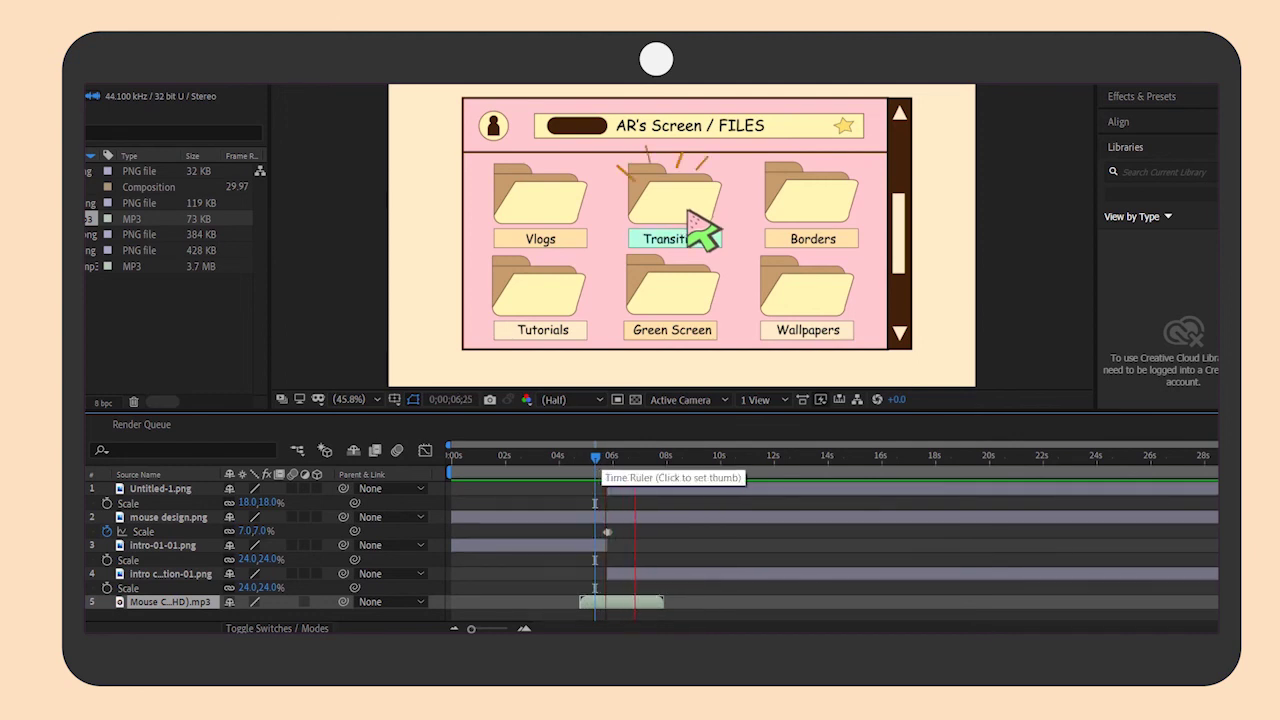
{"action": "key", "text": "space"}
Add the 3.7 MB background music MP3 to the composition from its start
{"action": "left_click", "coordinate": [150, 266]}
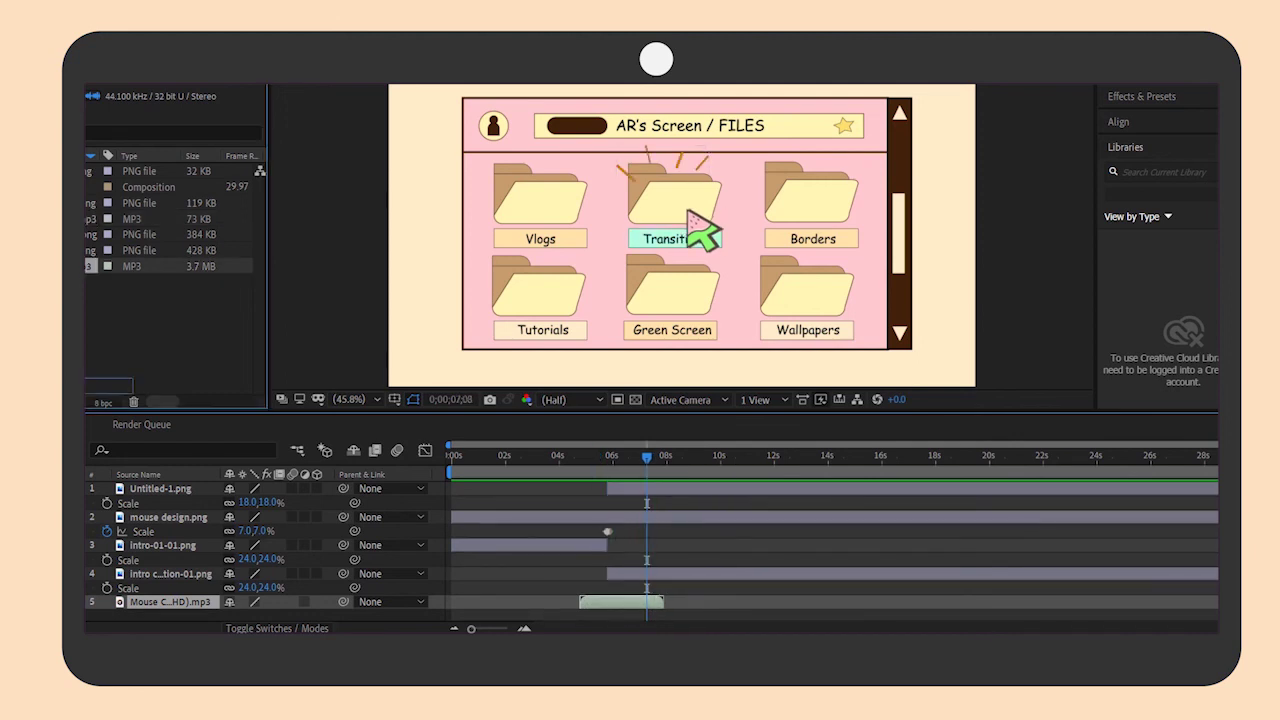
{"action": "key", "text": "ctrl+slash"}
{"action": "key", "text": "Home"}
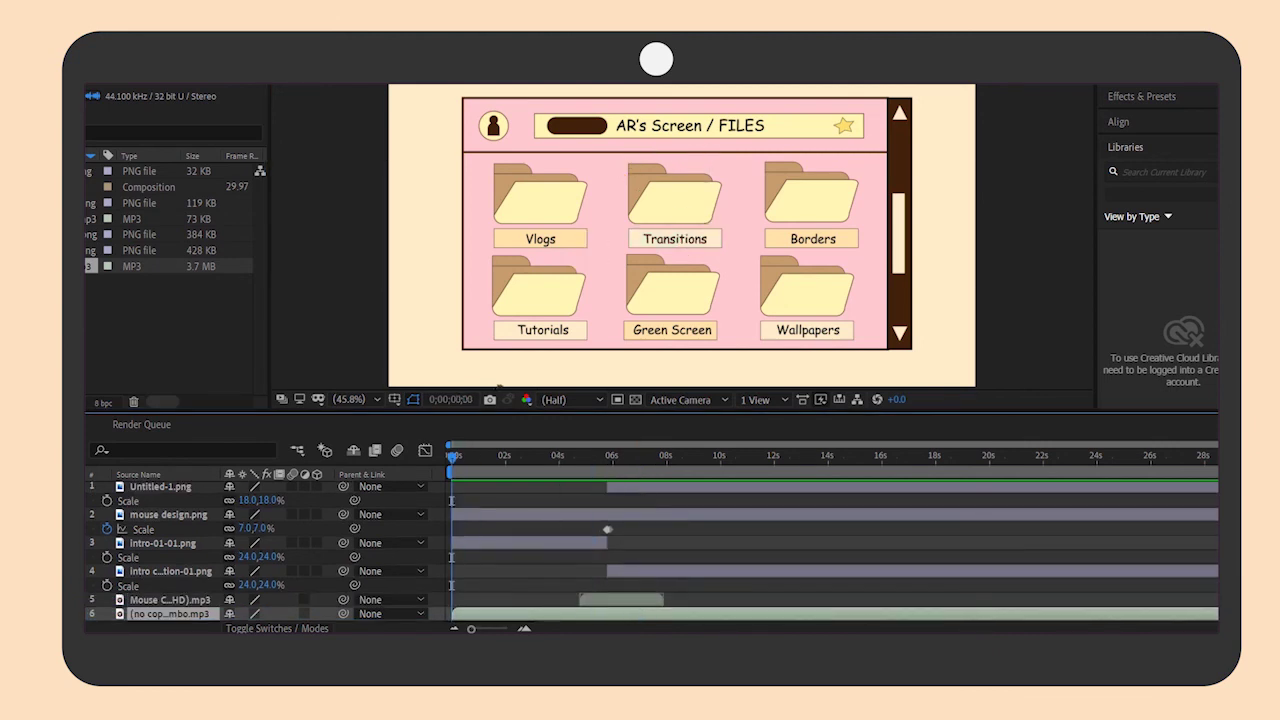
{"action": "key", "text": "space"}
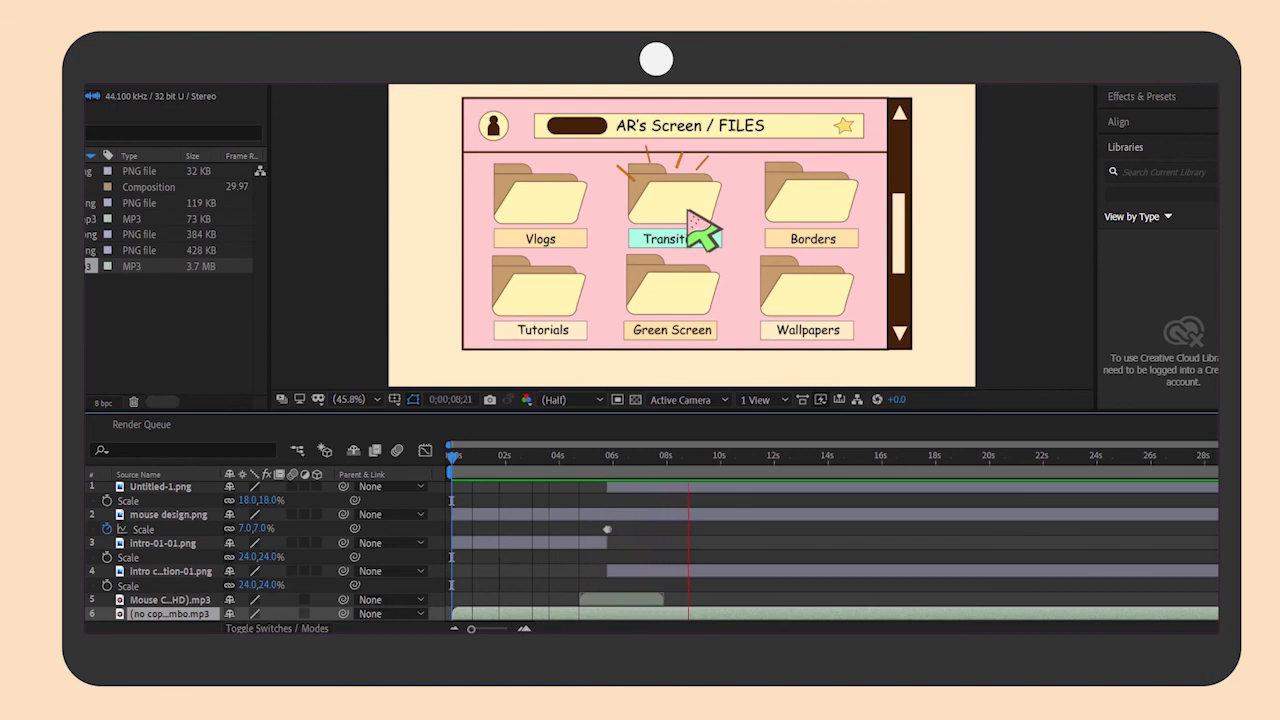
{"action": "key", "text": "space"}
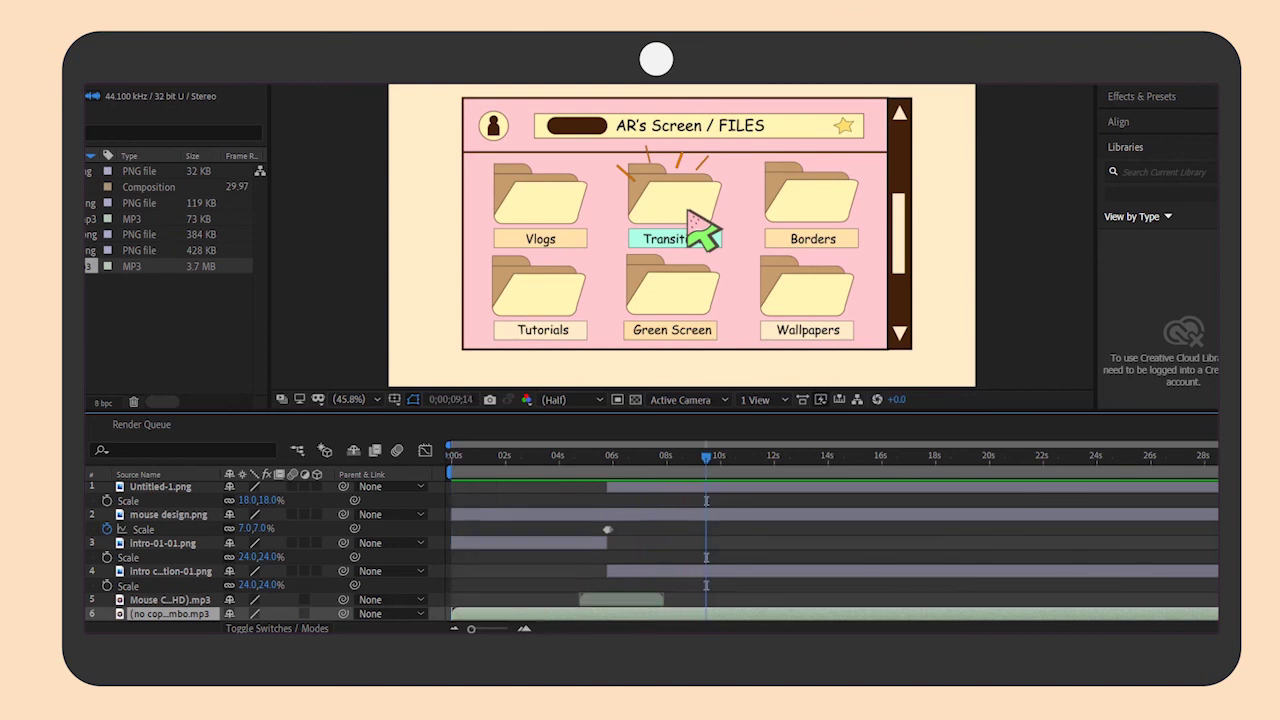